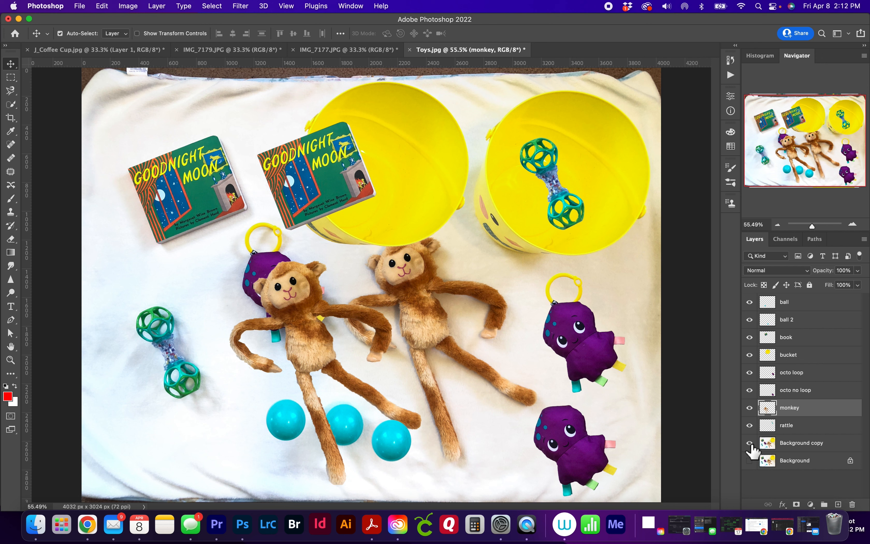
Step: Hide every toy layer above Background copy and lasso the exposed carpet at the photo's upper-left corner with the Lasso Tool
left_click_drag(752, 424, 752, 305)
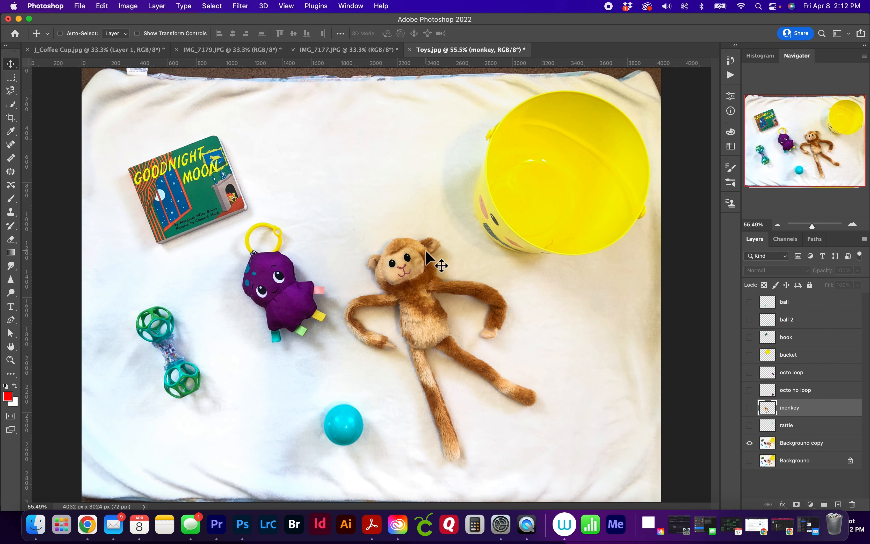
key("super+plus")
key("super+plus")
key("super+plus")
key("space")
left_click_drag(350, 238, 449, 354)
left_click_drag(222, 187, 539, 374)
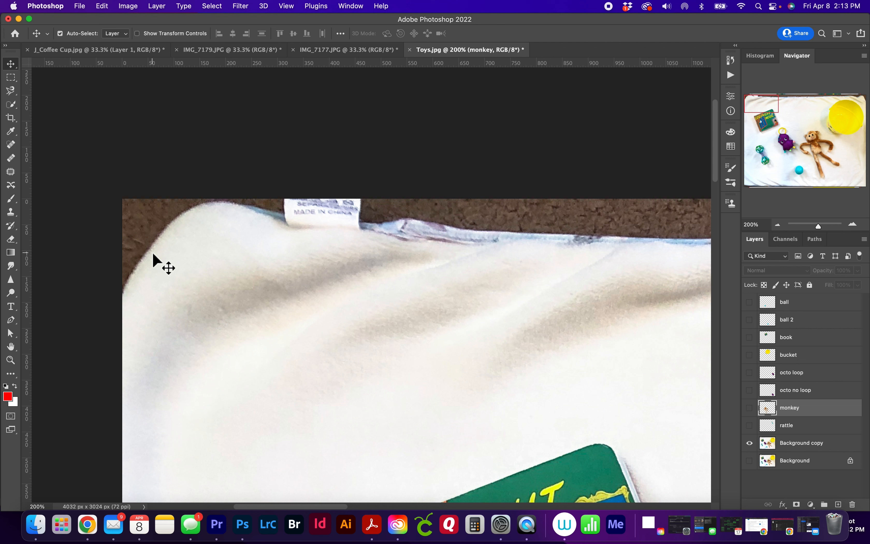
right_click(19, 95)
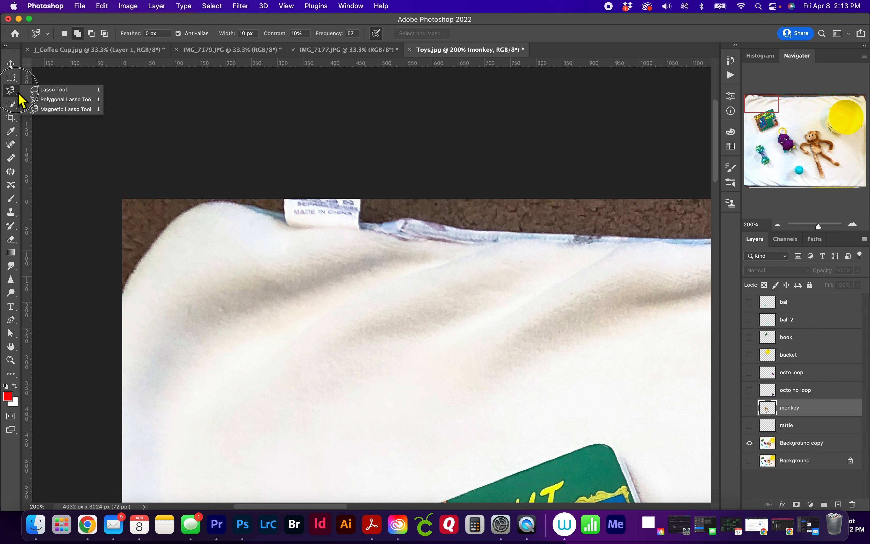
left_click(58, 92)
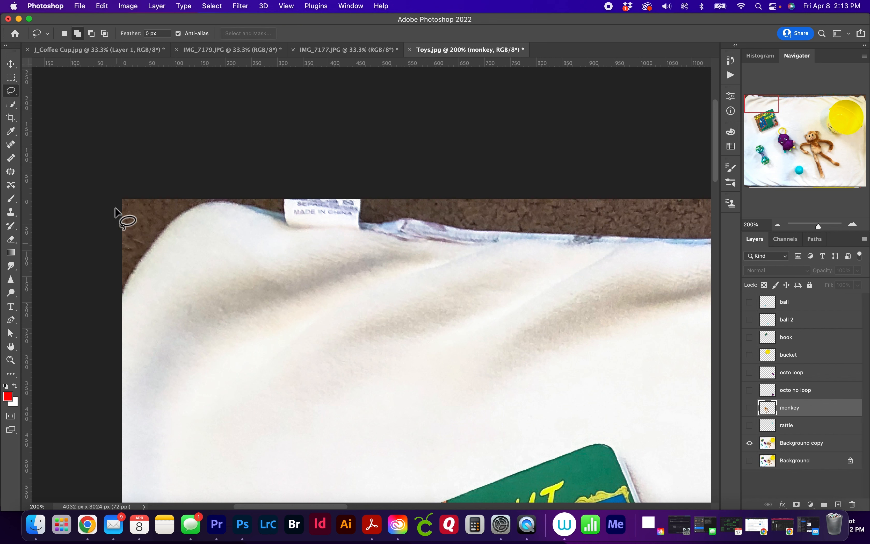
mouse_move(115, 196)
left_mouse_down()
mouse_move(110, 293)
mouse_move(118, 301)
mouse_move(140, 275)
left_mouse_up()
mouse_move(161, 245)
left_mouse_down()
mouse_move(198, 216)
mouse_move(229, 213)
mouse_move(435, 249)
mouse_move(266, 245)
left_mouse_up()
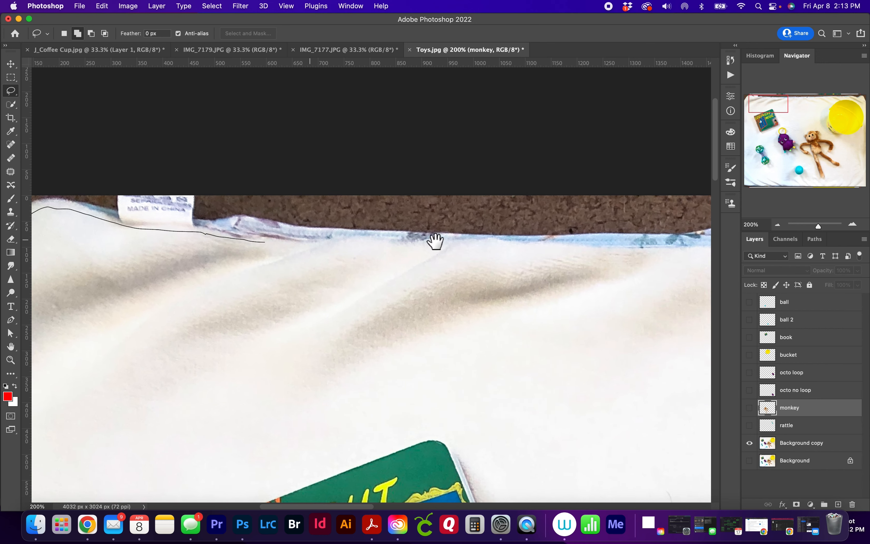
left_click_drag(470, 242, 266, 235)
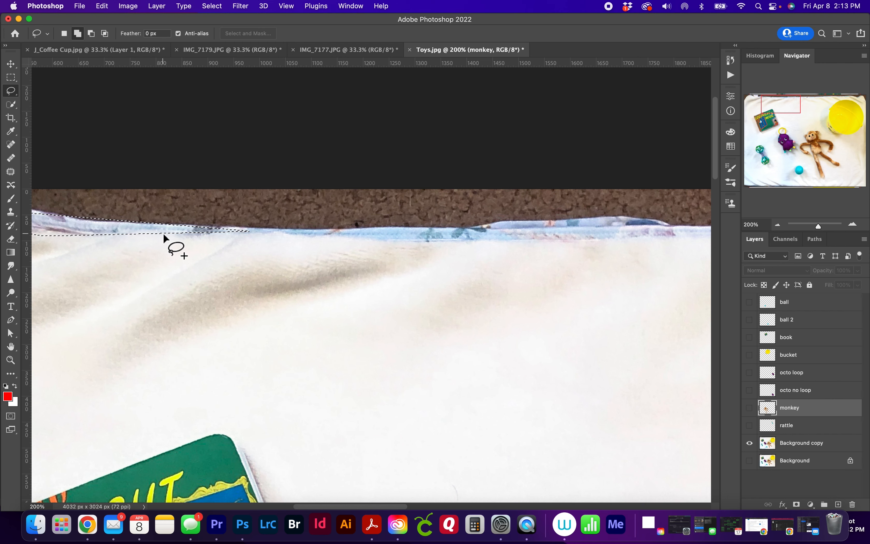
Step: Extend the lasso selection across the photo's whole upper edge to include the carpet, the white tag and the blue blanket trim
key("super+minus")
key("super+minus")
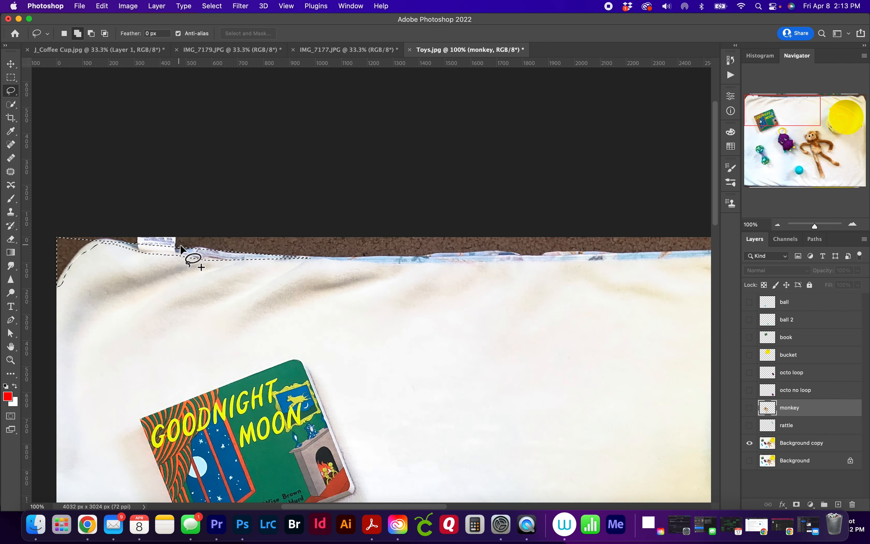
mouse_move(218, 259)
left_mouse_down()
mouse_move(268, 270)
mouse_move(567, 267)
mouse_move(167, 266)
mouse_move(357, 260)
mouse_move(377, 261)
mouse_move(173, 273)
mouse_move(385, 266)
mouse_move(444, 279)
mouse_move(471, 262)
mouse_move(514, 302)
mouse_move(518, 240)
mouse_move(169, 217)
mouse_move(592, 297)
left_mouse_up()
scroll(176, 219, "down", 2)
mouse_move(252, 258)
left_mouse_down()
mouse_move(176, 258)
mouse_move(495, 282)
mouse_move(281, 266)
mouse_move(194, 271)
left_mouse_up()
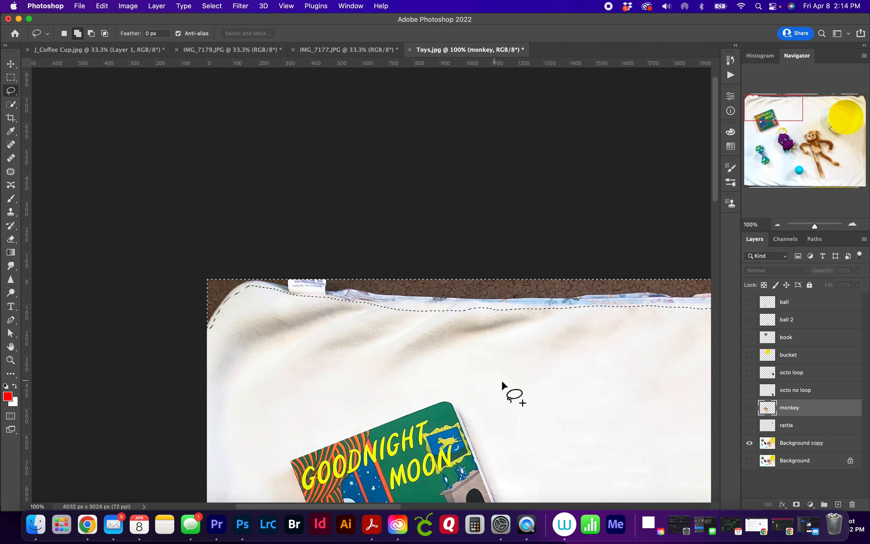
left_click_drag(566, 355, 292, 340)
left_click_drag(606, 314, 599, 313)
mouse_move(470, 285)
left_mouse_down()
mouse_move(465, 302)
mouse_move(490, 297)
left_mouse_up()
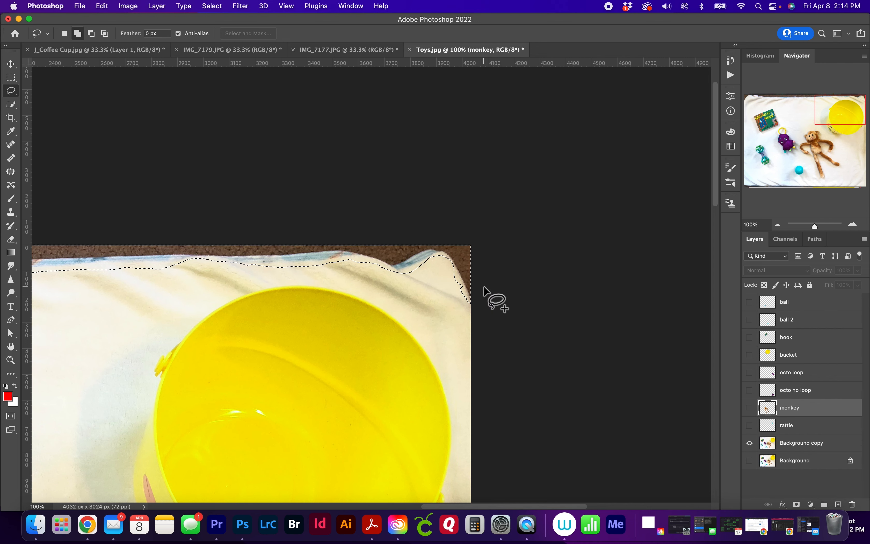
left_click_drag(220, 272, 527, 278)
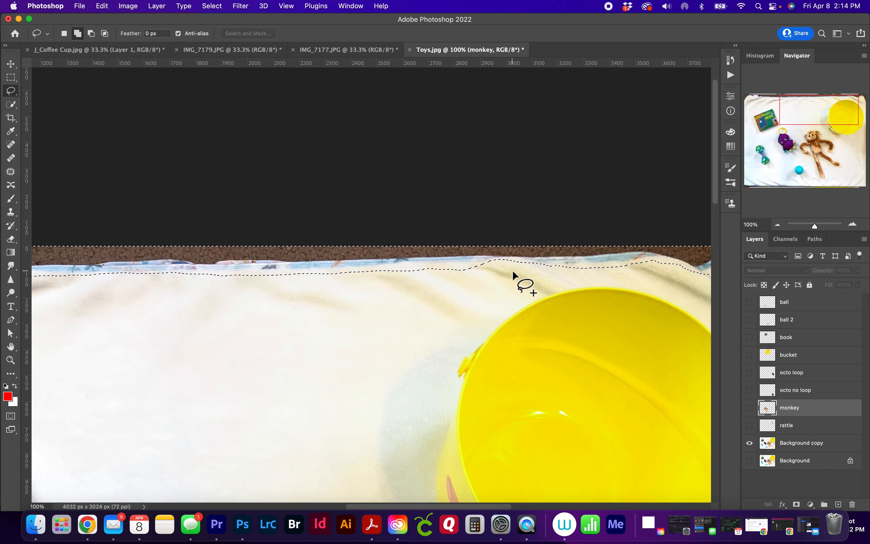
key("super+minus")
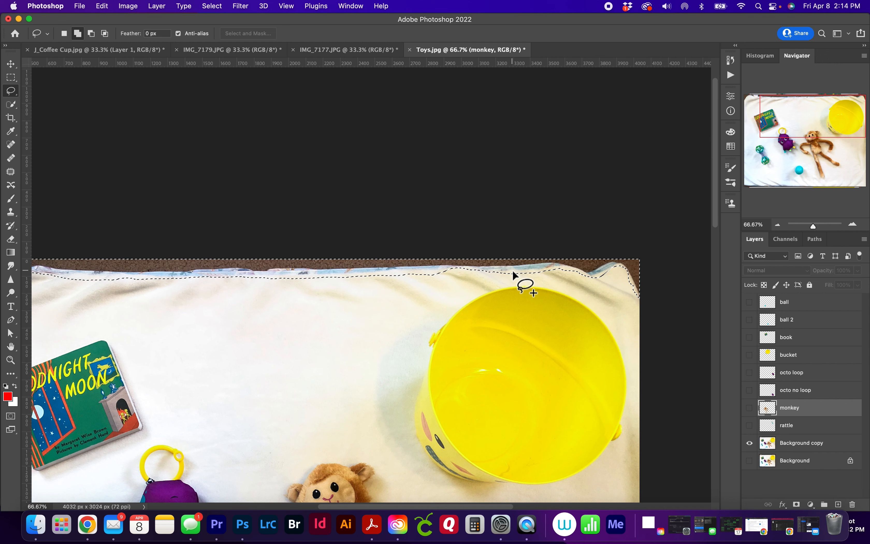
key("super+0")
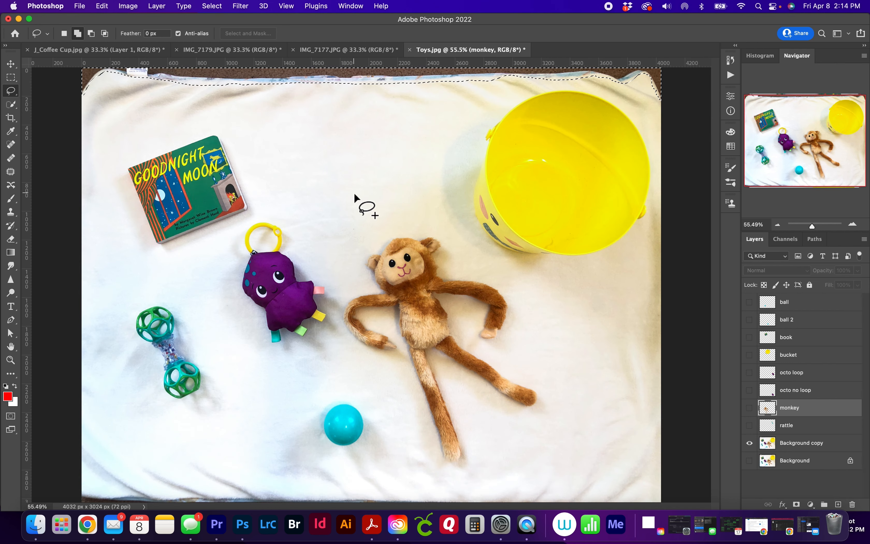
key("super+plus")
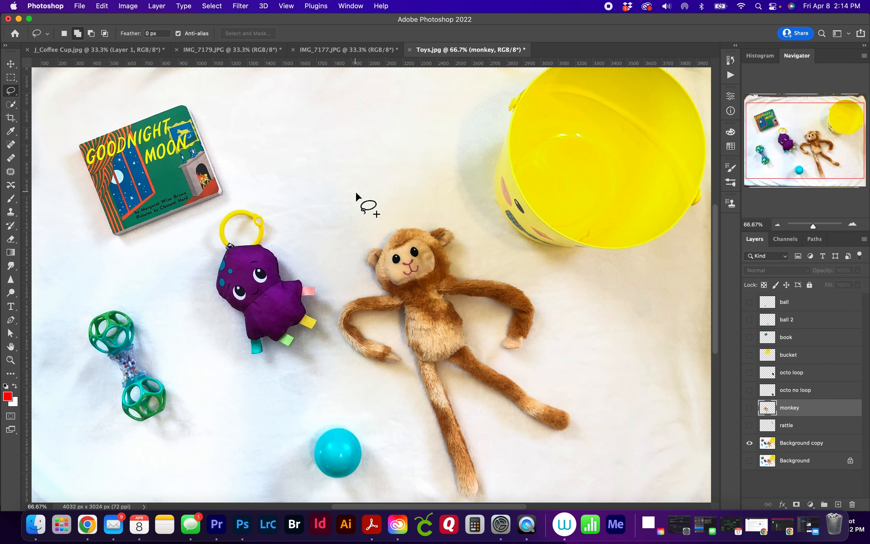
left_click_drag(361, 196, 370, 304)
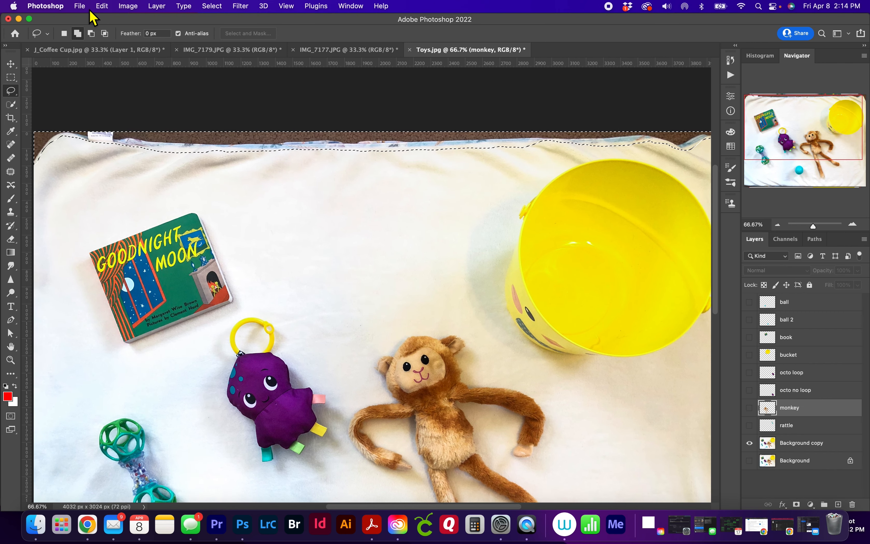
Step: Fill the selected upper strip on the Background copy layer with Content-Aware contents at 100% opacity, and deselect it
left_click(102, 7)
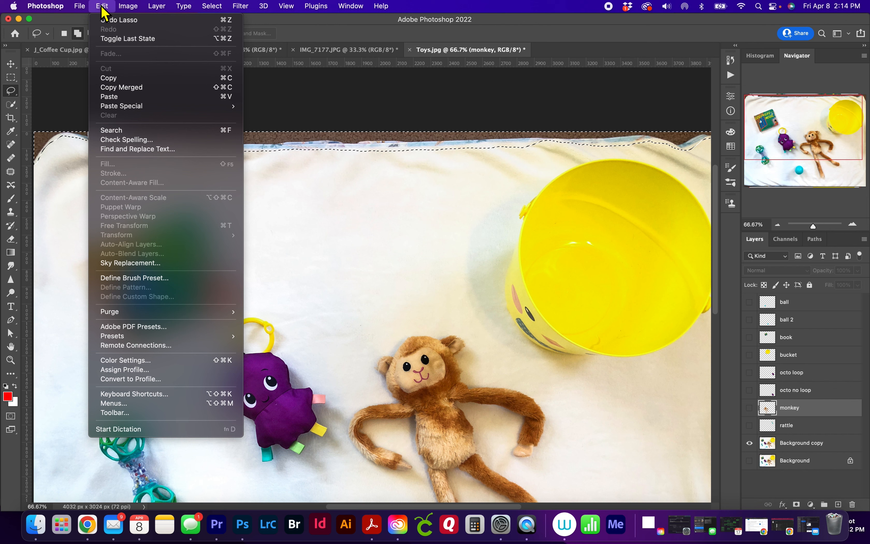
left_click(102, 7)
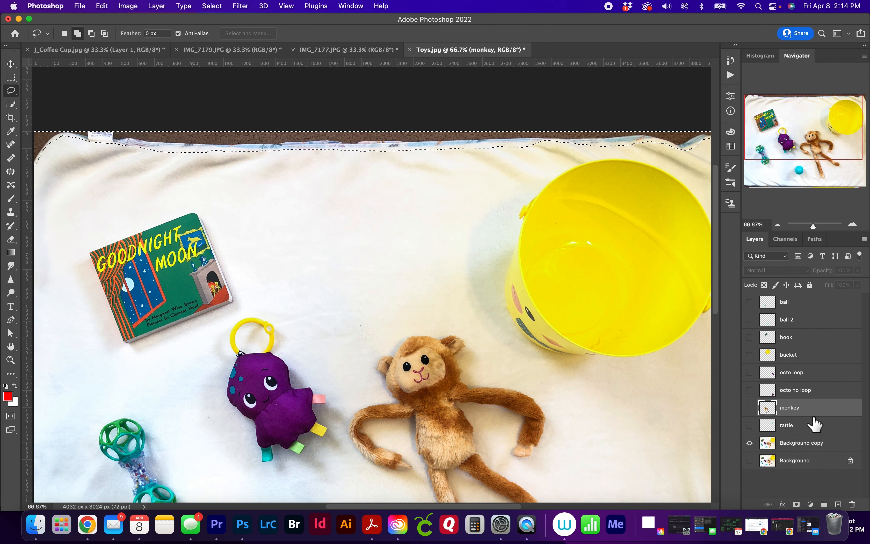
left_click(812, 443)
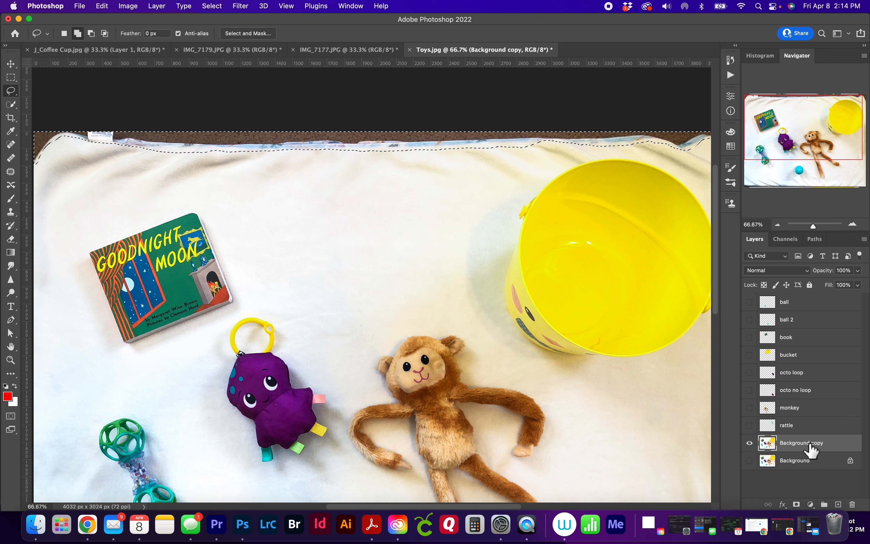
left_click(105, 7)
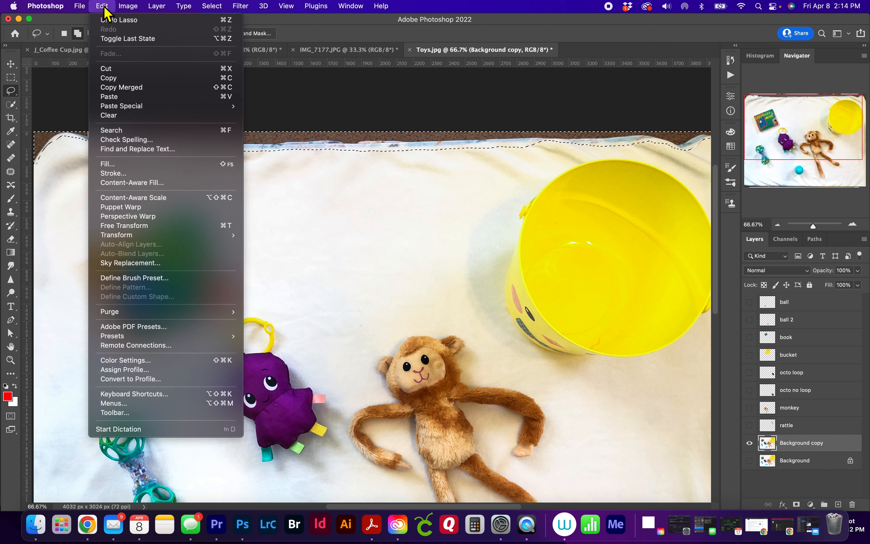
left_click(159, 173)
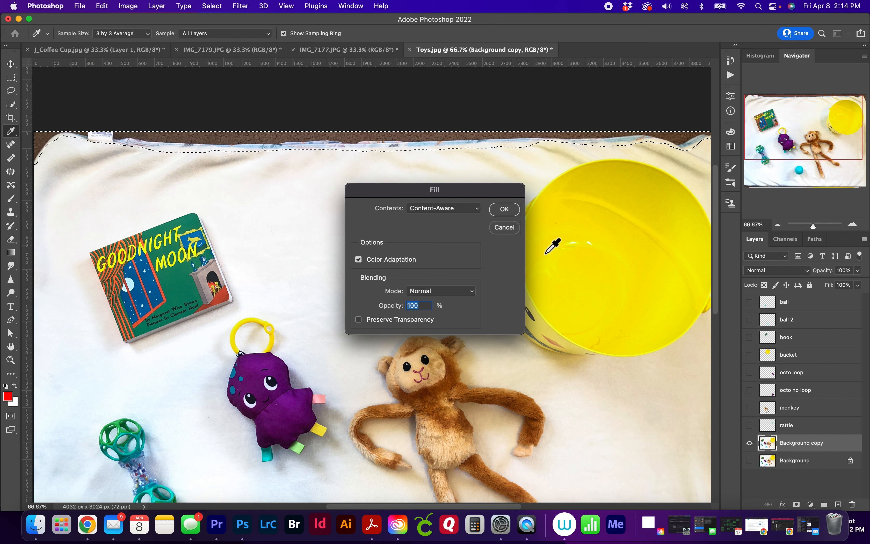
left_click(480, 211)
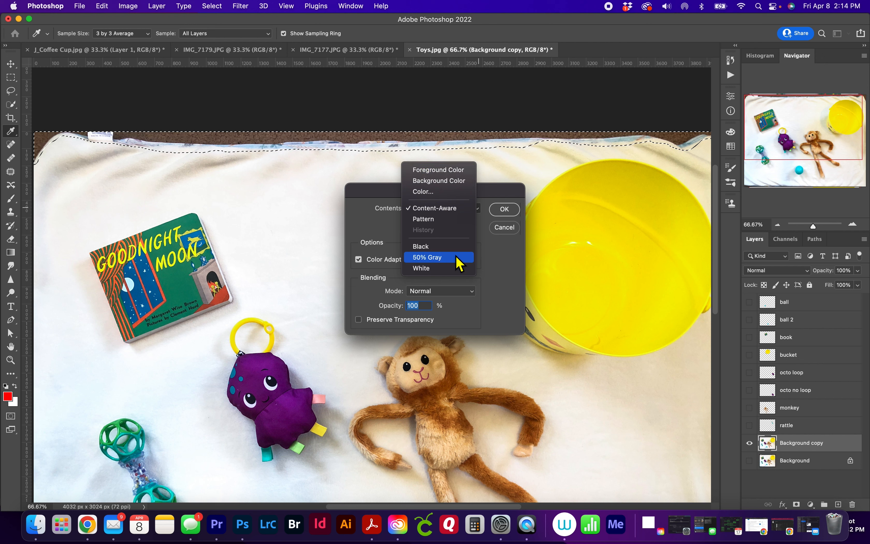
left_click(452, 212)
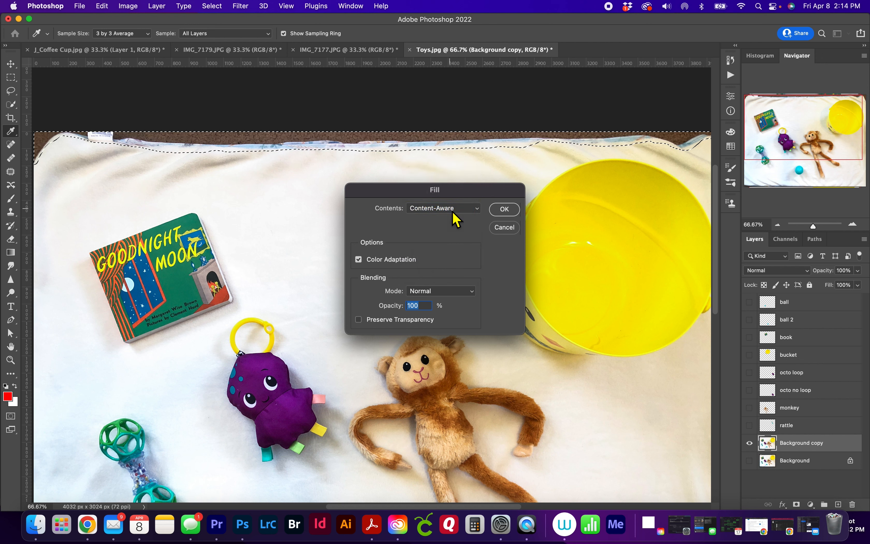
left_click(502, 211)
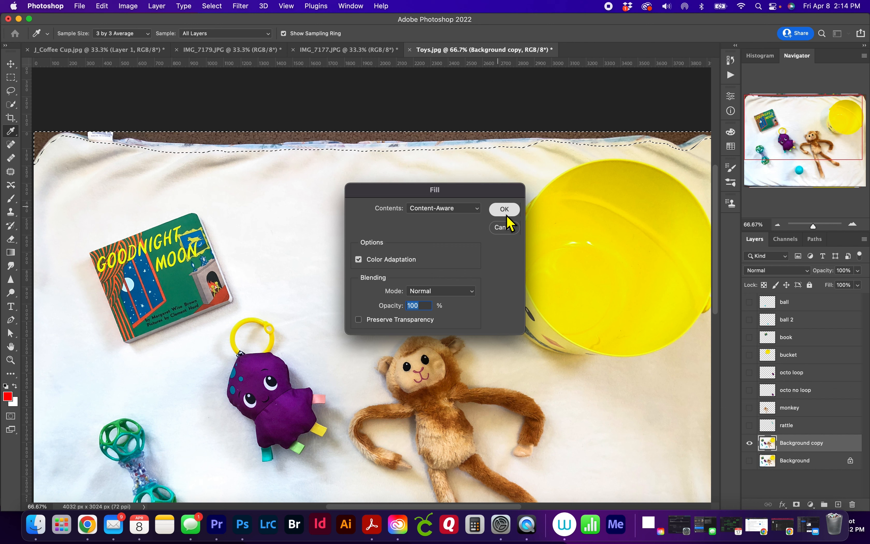
left_click(512, 212)
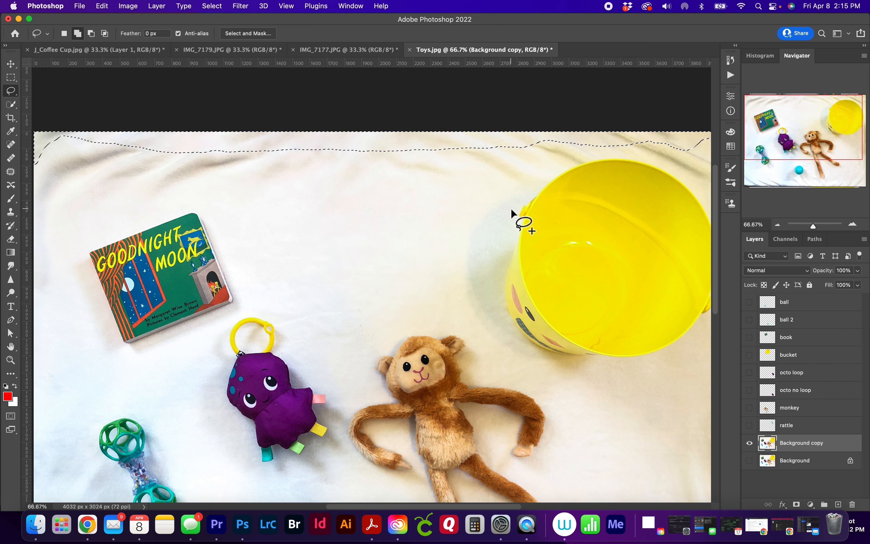
key("super+d")
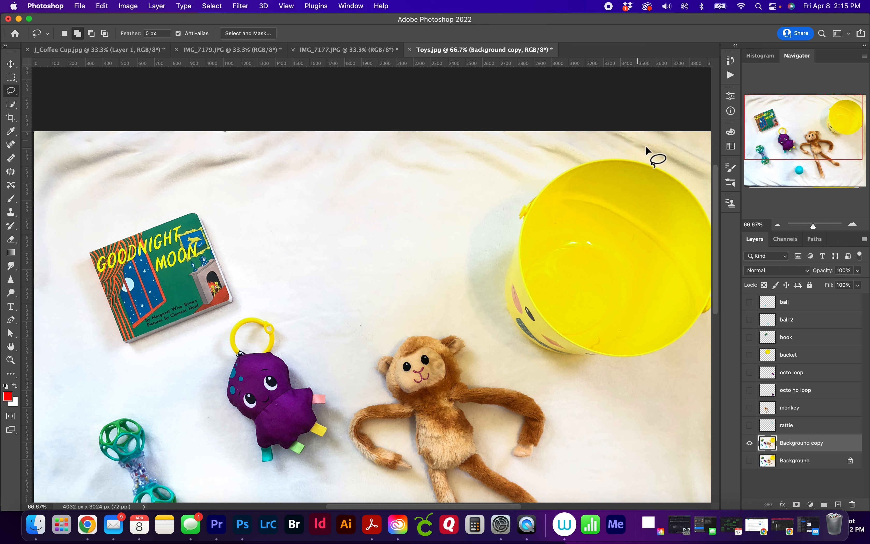
Step: Lasso the dark strip along the photo's lower-left edge, replace it with a Content-Aware fill, and deselect
mouse_move(661, 153)
left_mouse_down()
mouse_move(384, 161)
mouse_move(534, 140)
mouse_move(670, 140)
left_mouse_up()
left_click_drag(574, 286, 529, 128)
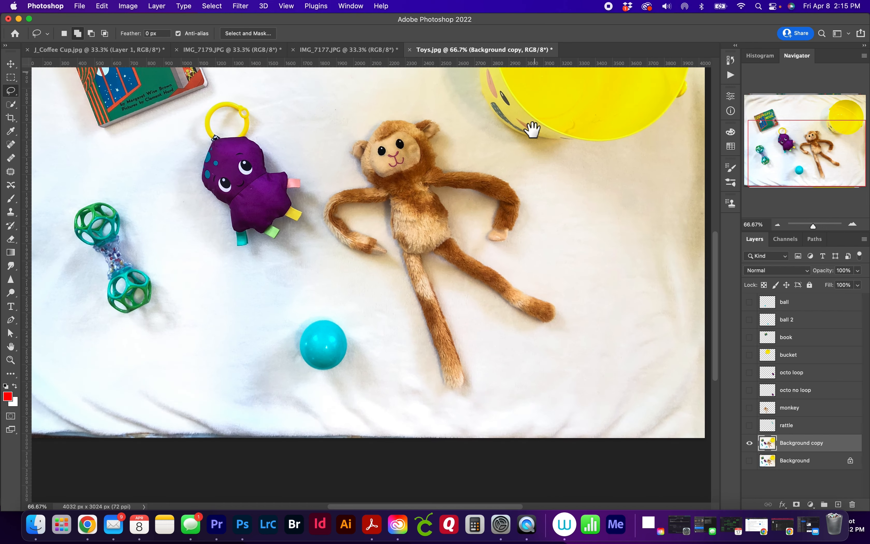
left_click_drag(530, 201, 585, 188)
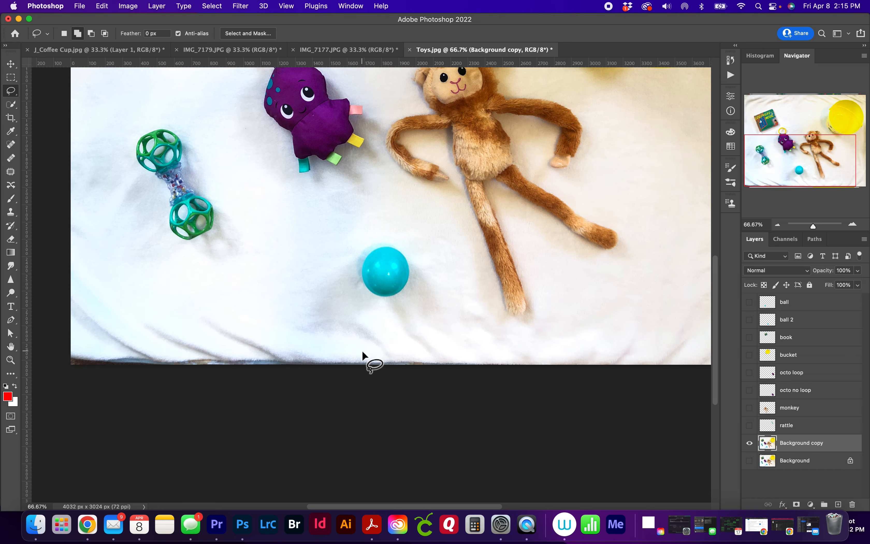
mouse_move(82, 351)
left_mouse_down()
mouse_move(62, 353)
mouse_move(70, 368)
mouse_move(104, 375)
mouse_move(277, 385)
mouse_move(501, 382)
mouse_move(517, 366)
mouse_move(73, 349)
left_mouse_up()
mouse_move(570, 335)
left_mouse_down()
mouse_move(214, 341)
mouse_move(87, 334)
mouse_move(666, 336)
mouse_move(583, 334)
left_mouse_up()
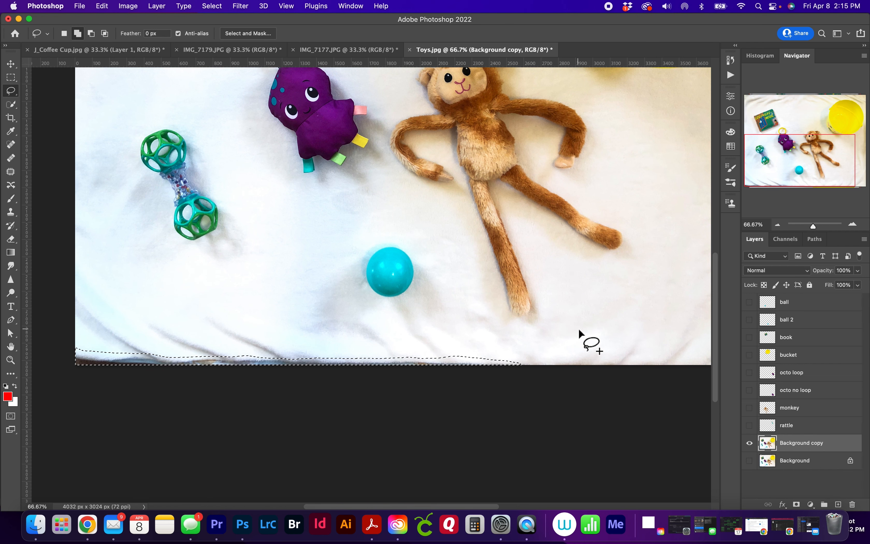
key("shift+BackSpace")
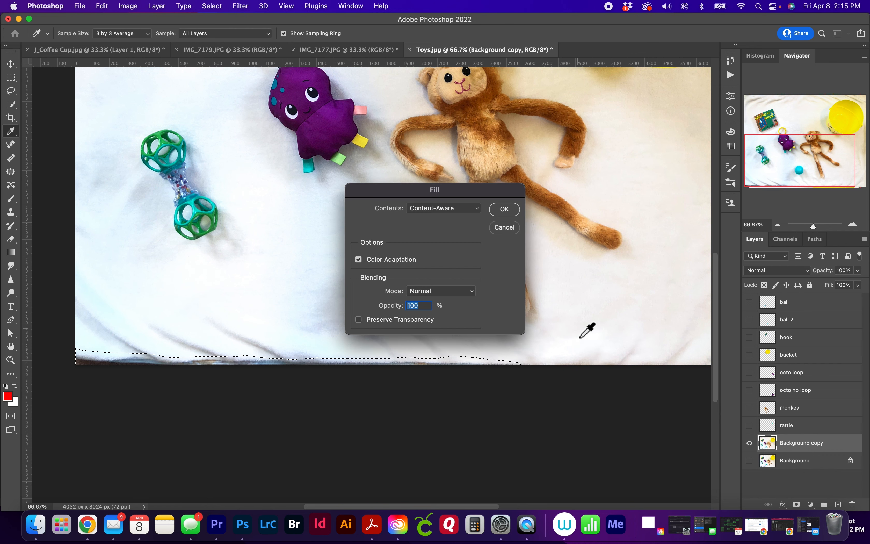
left_click(506, 211)
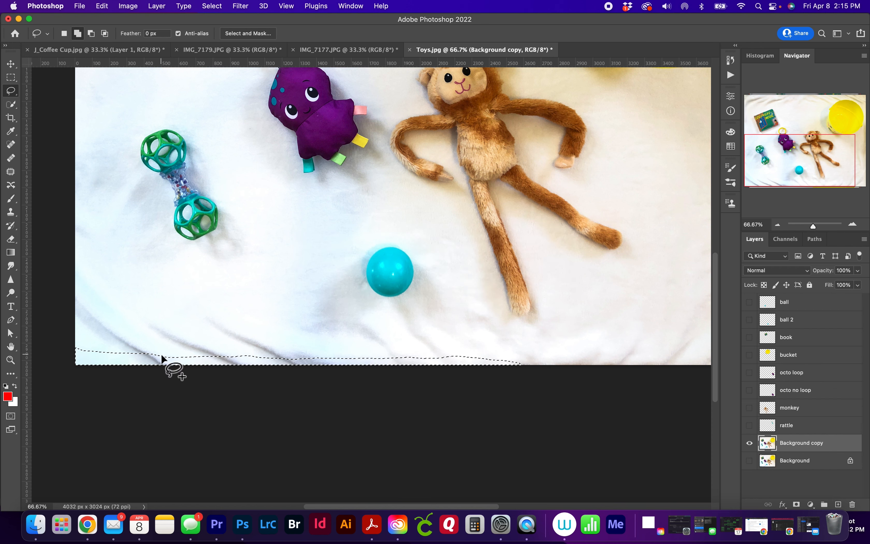
key("super+d")
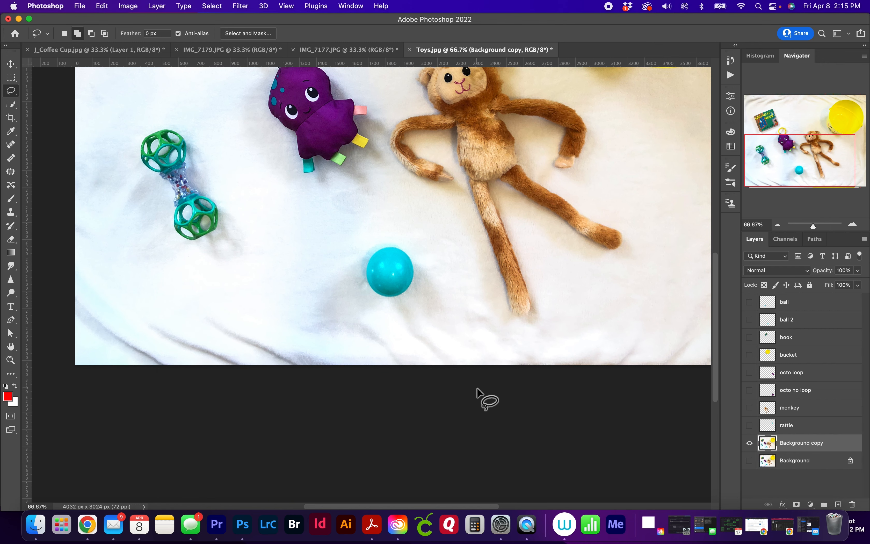
Step: Lasso loosely around the rattle, octopus, monkey, ball, book and bucket, including their shadows, adding each to one combined selection
left_click_drag(518, 390, 374, 498)
left_click_drag(301, 295, 406, 316)
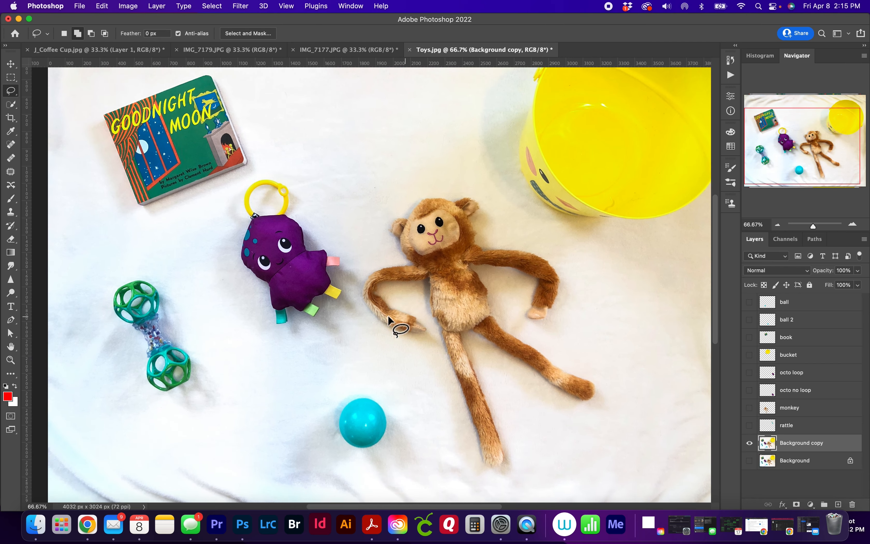
mouse_move(181, 300)
left_mouse_down()
mouse_move(147, 272)
mouse_move(129, 273)
mouse_move(106, 288)
mouse_move(101, 302)
mouse_move(135, 345)
mouse_move(145, 388)
mouse_move(162, 400)
mouse_move(194, 394)
mouse_move(202, 372)
mouse_move(181, 298)
left_mouse_up()
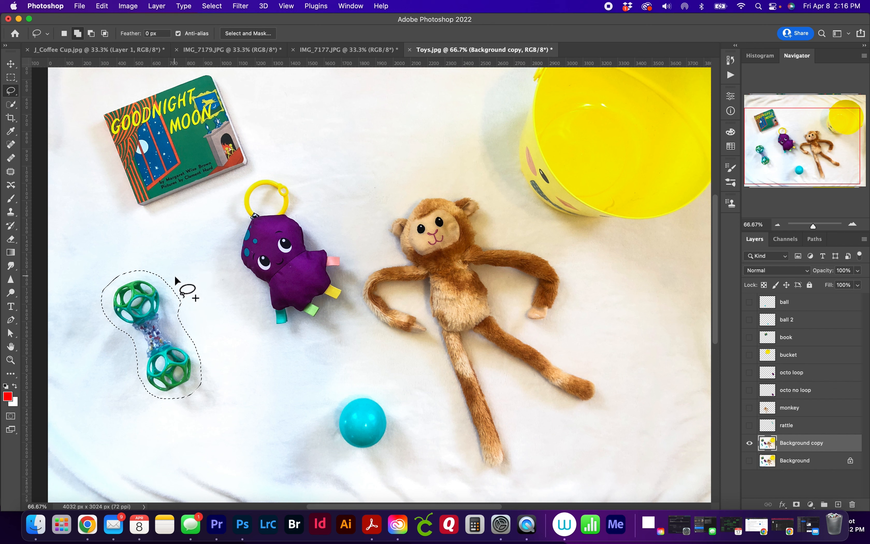
mouse_move(297, 189)
left_mouse_down()
mouse_move(252, 175)
mouse_move(236, 192)
mouse_move(227, 224)
mouse_move(236, 269)
mouse_move(272, 326)
mouse_move(313, 336)
mouse_move(341, 332)
mouse_move(359, 317)
mouse_move(366, 272)
mouse_move(295, 191)
left_mouse_up()
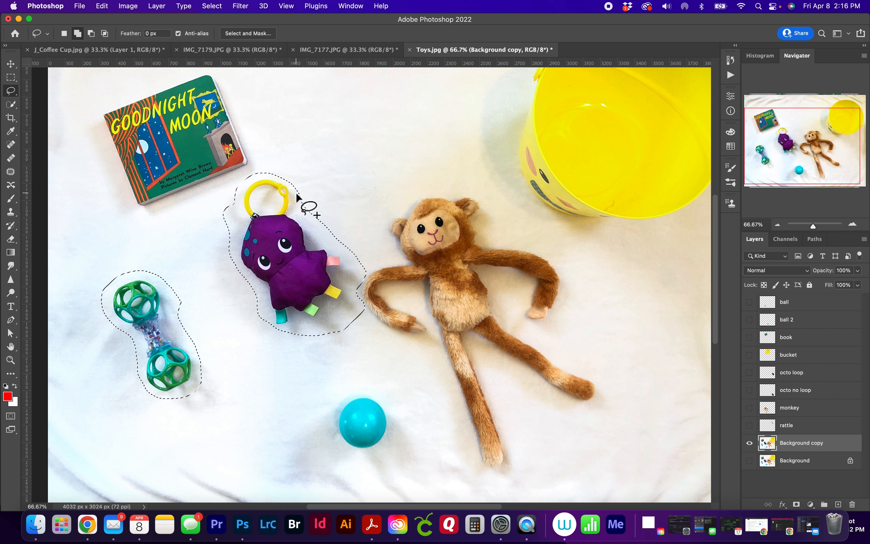
mouse_move(490, 208)
left_mouse_down()
mouse_move(454, 192)
mouse_move(407, 203)
mouse_move(381, 219)
mouse_move(351, 287)
mouse_move(356, 307)
mouse_move(379, 329)
mouse_move(431, 357)
mouse_move(461, 449)
mouse_move(492, 480)
mouse_move(510, 473)
mouse_move(524, 448)
mouse_move(493, 370)
mouse_move(560, 412)
mouse_move(583, 414)
mouse_move(607, 394)
mouse_move(598, 375)
mouse_move(539, 339)
mouse_move(575, 284)
mouse_move(572, 266)
mouse_move(487, 205)
left_mouse_up()
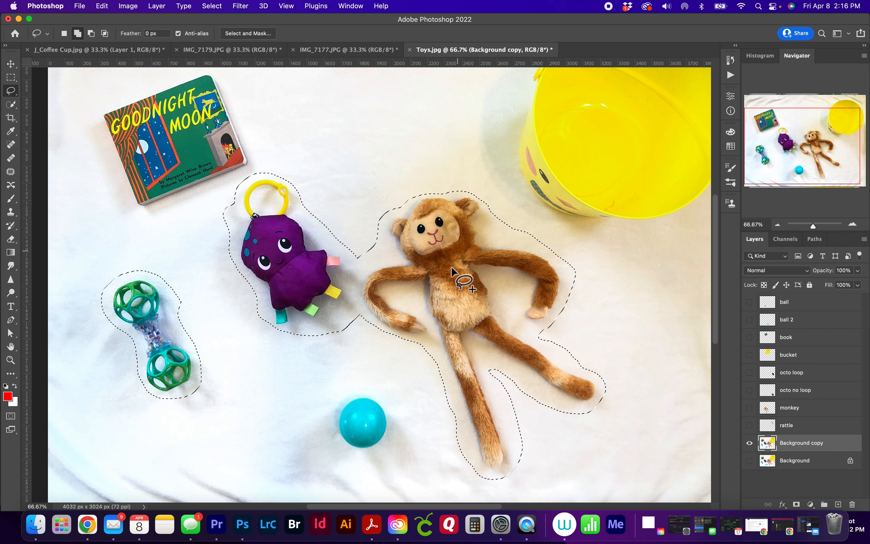
mouse_move(392, 410)
left_mouse_down()
mouse_move(345, 394)
mouse_move(330, 404)
mouse_move(337, 440)
mouse_move(374, 453)
mouse_move(388, 437)
mouse_move(389, 392)
left_mouse_up()
left_click_drag(225, 226, 300, 343)
mouse_move(190, 215)
left_mouse_down()
mouse_move(280, 187)
mouse_move(299, 198)
mouse_move(321, 280)
mouse_move(255, 331)
mouse_move(205, 337)
mouse_move(169, 265)
mouse_move(167, 233)
mouse_move(176, 223)
mouse_move(158, 233)
mouse_move(155, 251)
mouse_move(203, 334)
mouse_move(237, 335)
mouse_move(332, 291)
mouse_move(332, 265)
mouse_move(294, 217)
mouse_move(219, 215)
mouse_move(168, 227)
left_mouse_up()
left_click_drag(573, 311, 280, 290)
mouse_move(405, 133)
left_mouse_down()
mouse_move(284, 179)
mouse_move(254, 217)
mouse_move(258, 286)
mouse_move(302, 327)
mouse_move(349, 343)
mouse_move(407, 343)
mouse_move(500, 302)
mouse_move(523, 267)
mouse_move(519, 206)
mouse_move(493, 163)
mouse_move(458, 141)
mouse_move(403, 132)
left_mouse_up()
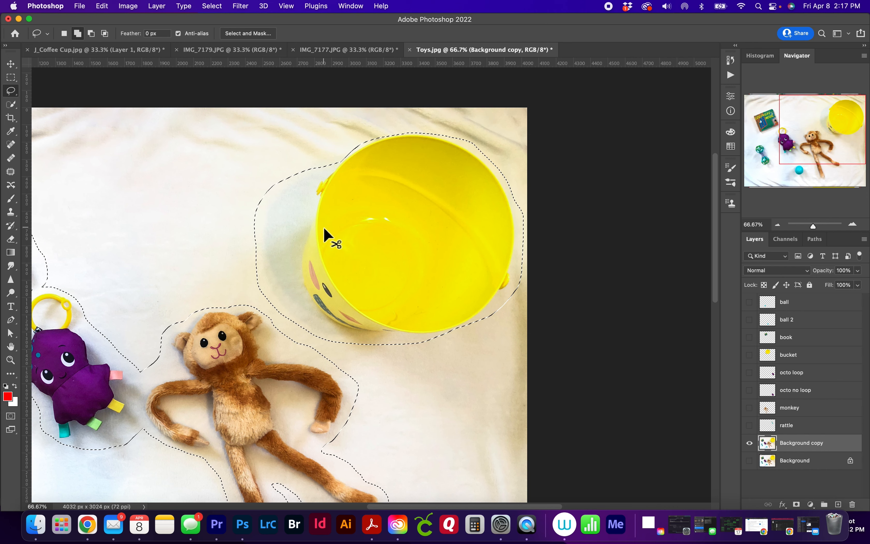
Step: Replace the selected toys and shadows on Background copy with a Content-Aware fill, and deselect
key("super+0")
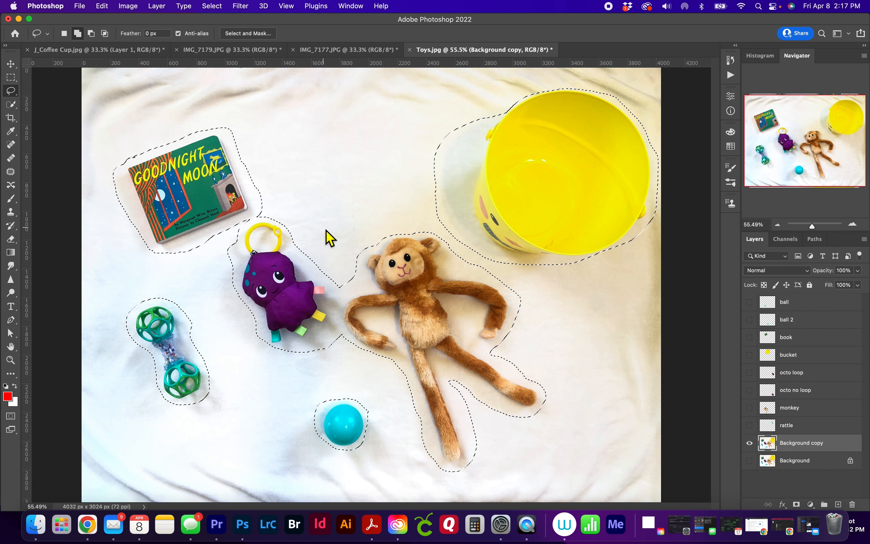
key("shift+BackSpace")
left_click(511, 212)
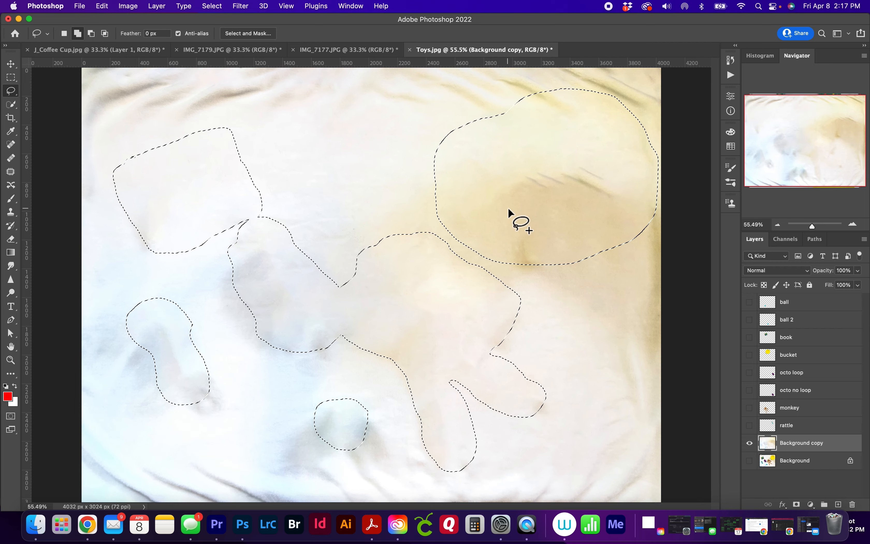
key("super+d")
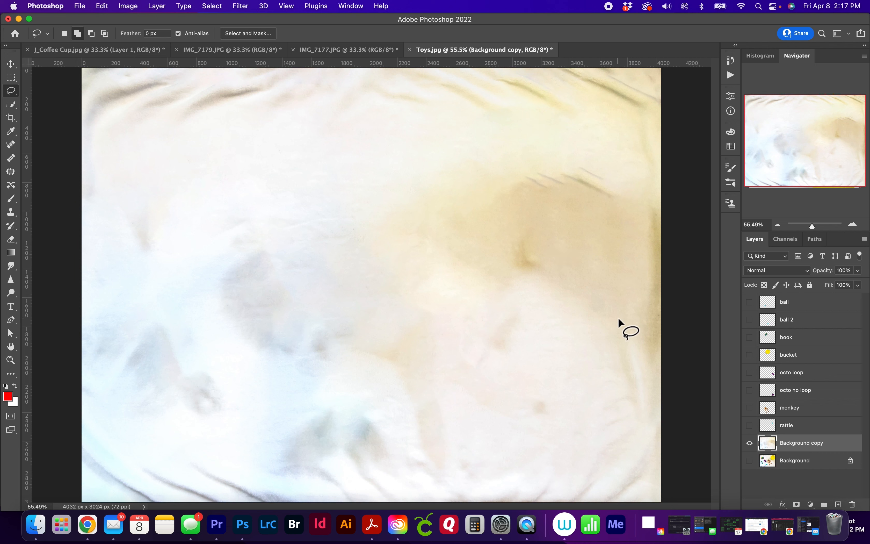
Step: Show all the toy layers from rattle up to ball, and make octo no loop the active layer
left_click_drag(753, 427, 751, 309)
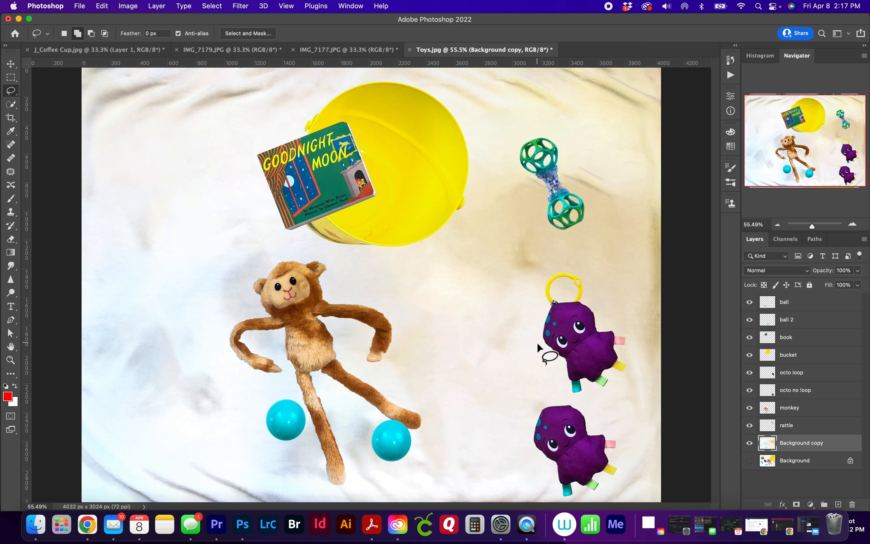
left_click(12, 64)
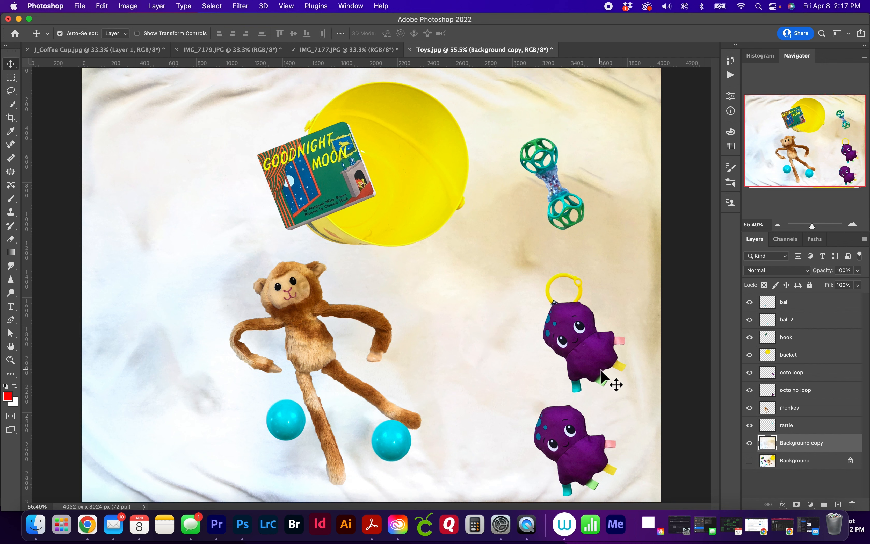
left_click(582, 452)
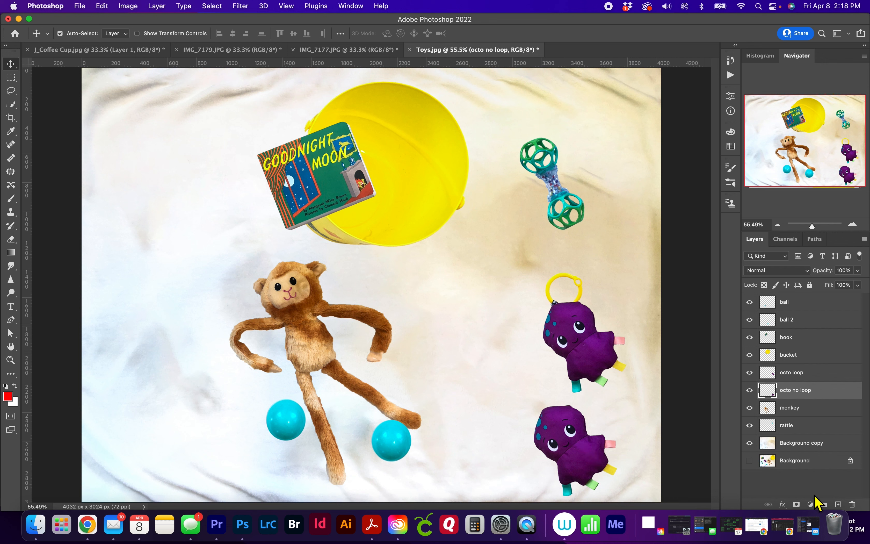
Step: Add a Hue/Saturation adjustment above octo no loop with hue -140, and clip it to that layer
left_click(810, 504)
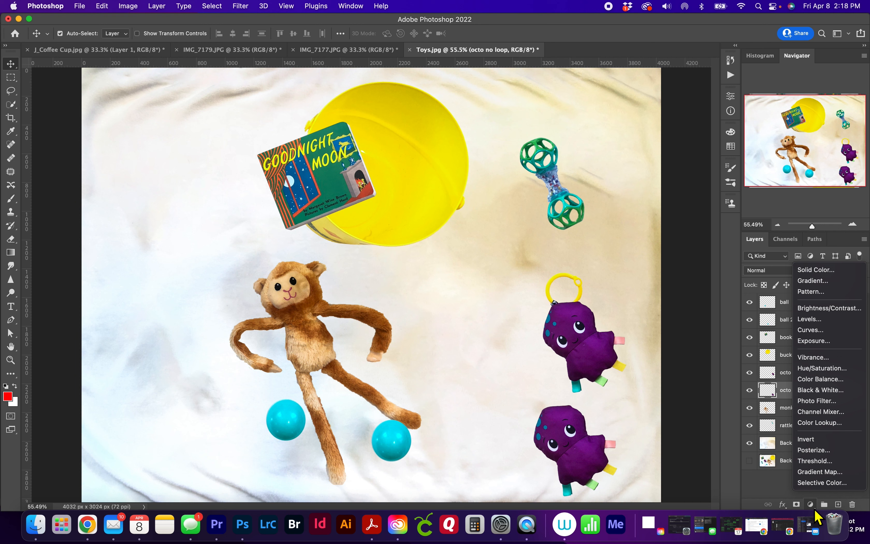
left_click(832, 373)
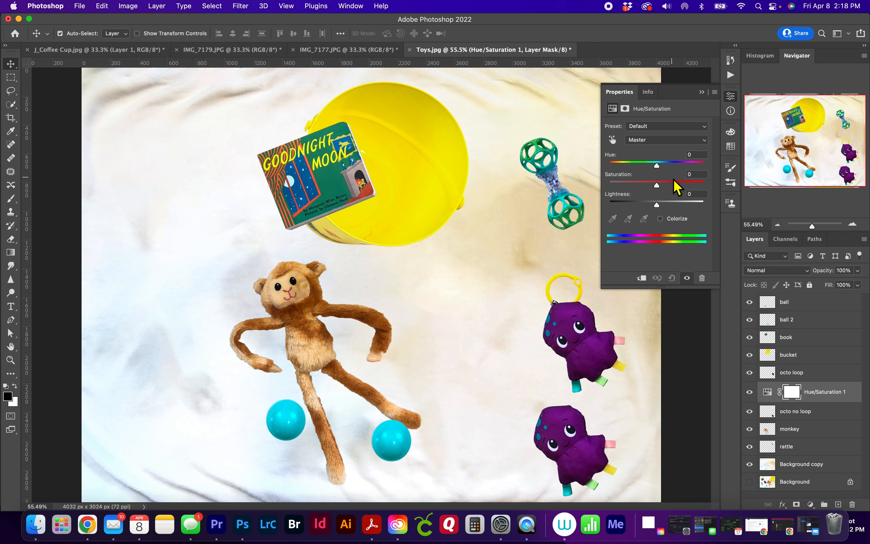
left_click_drag(660, 167, 689, 170)
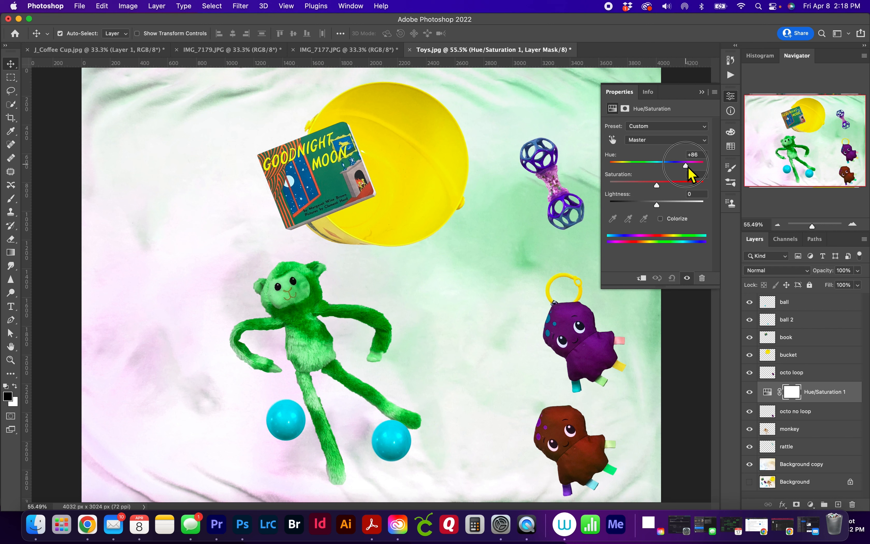
left_click_drag(688, 169, 620, 176)
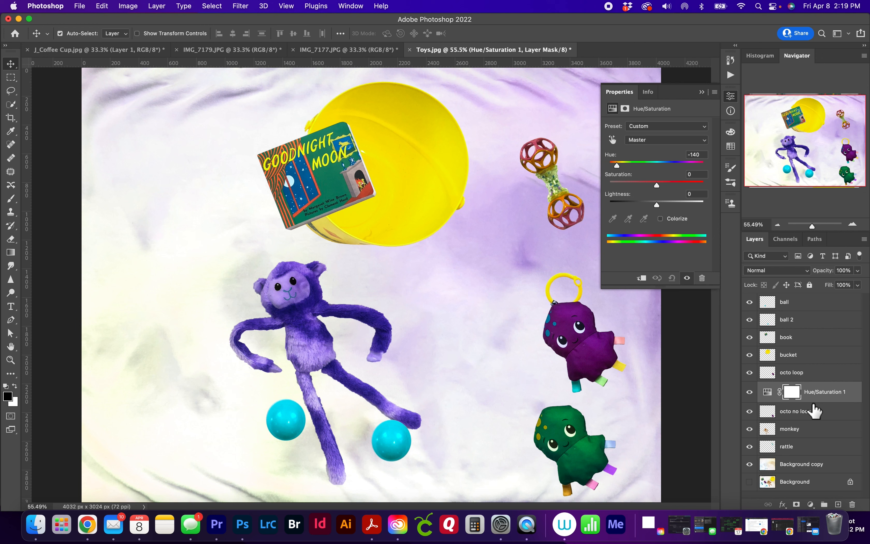
key("alt")
left_click(812, 404, "alt")
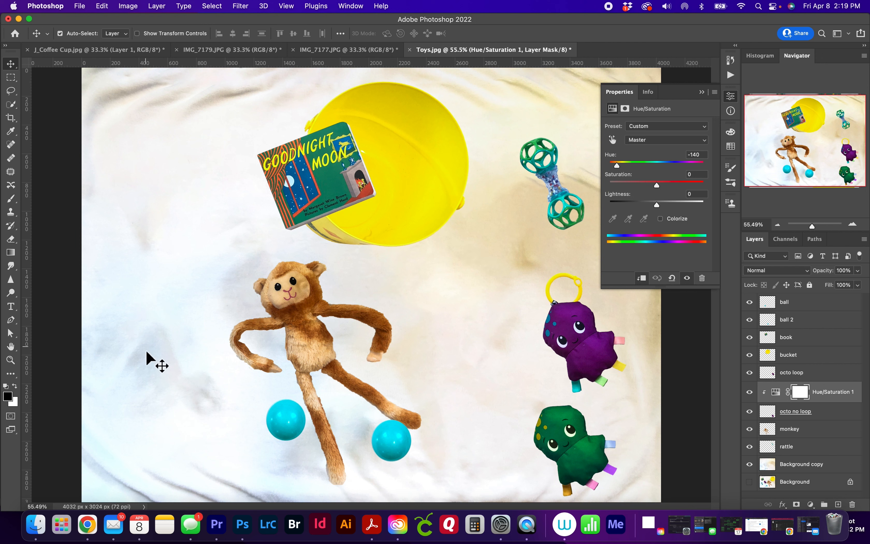
Step: Add a white (ffffff) Solid Color fill layer directly above Background copy
left_click(832, 469)
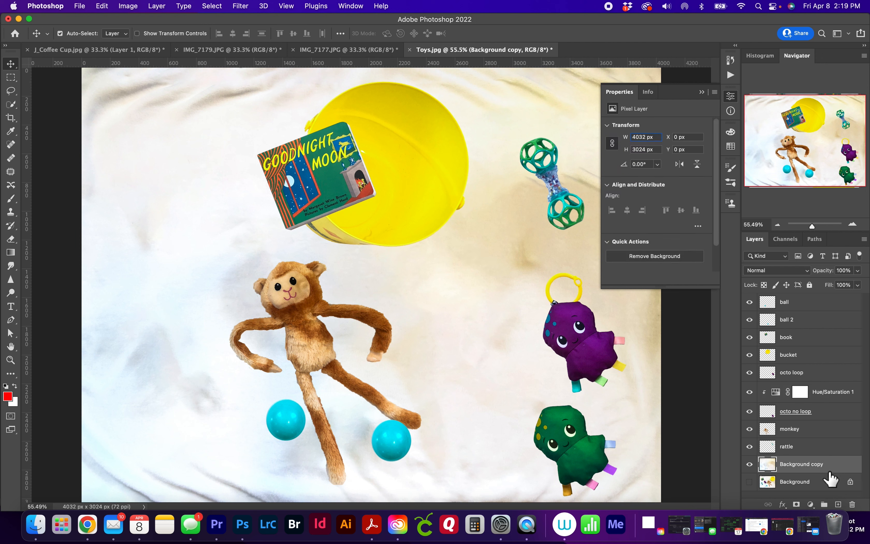
left_click(811, 504)
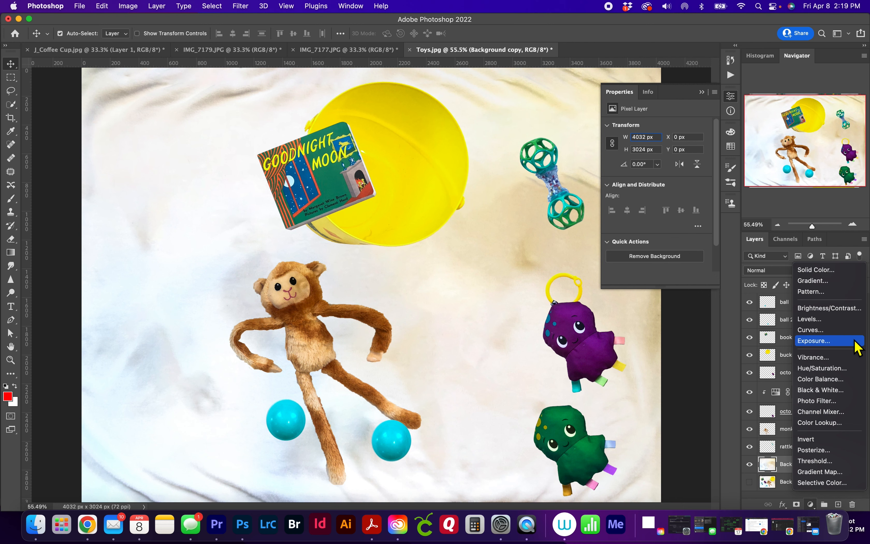
left_click(843, 272)
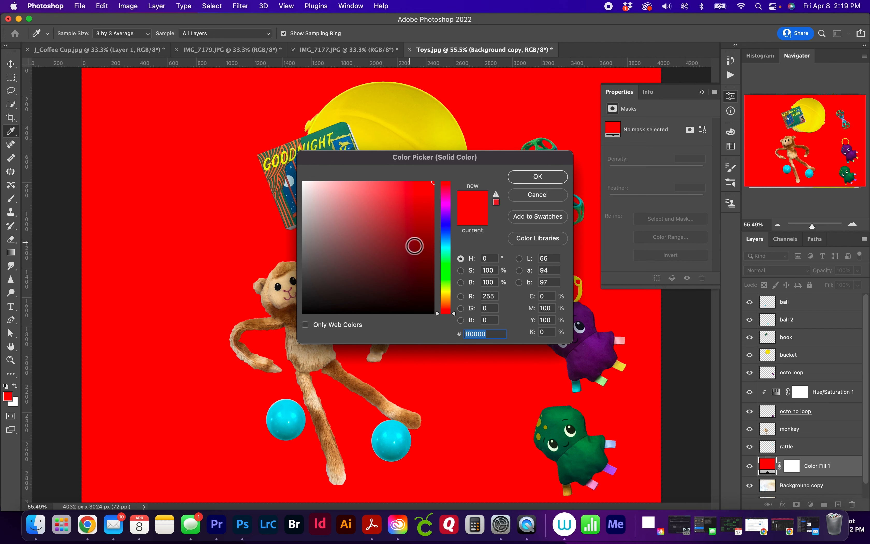
mouse_move(432, 191)
left_mouse_down()
mouse_move(288, 189)
mouse_move(323, 202)
mouse_move(309, 183)
mouse_move(278, 180)
mouse_move(290, 180)
left_mouse_up()
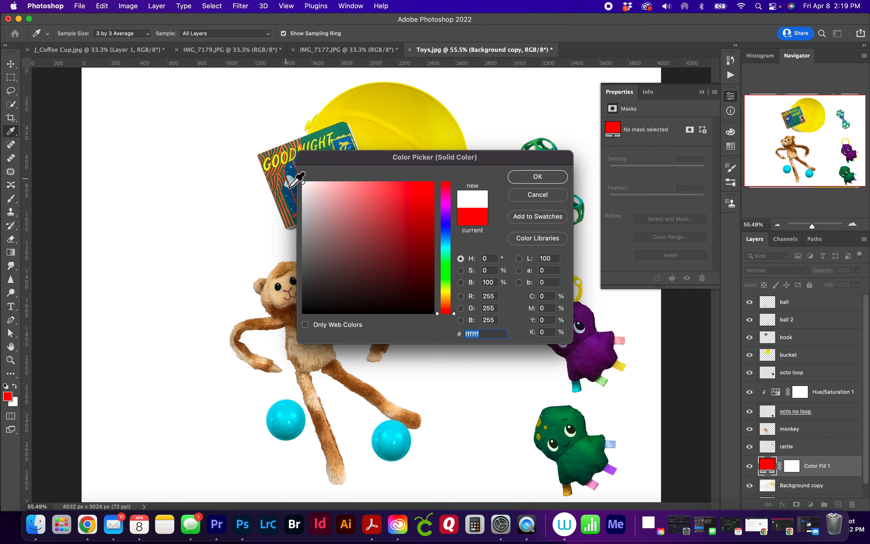
left_click(552, 178)
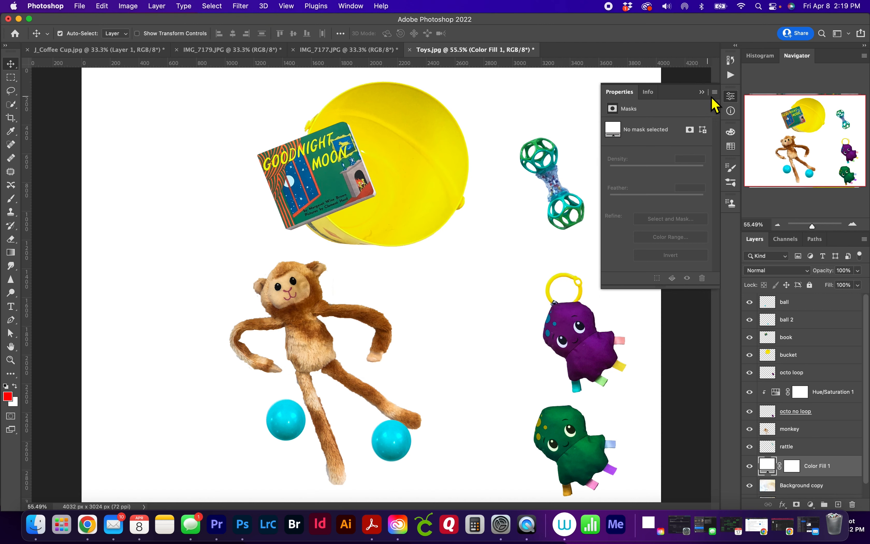
left_click(731, 96)
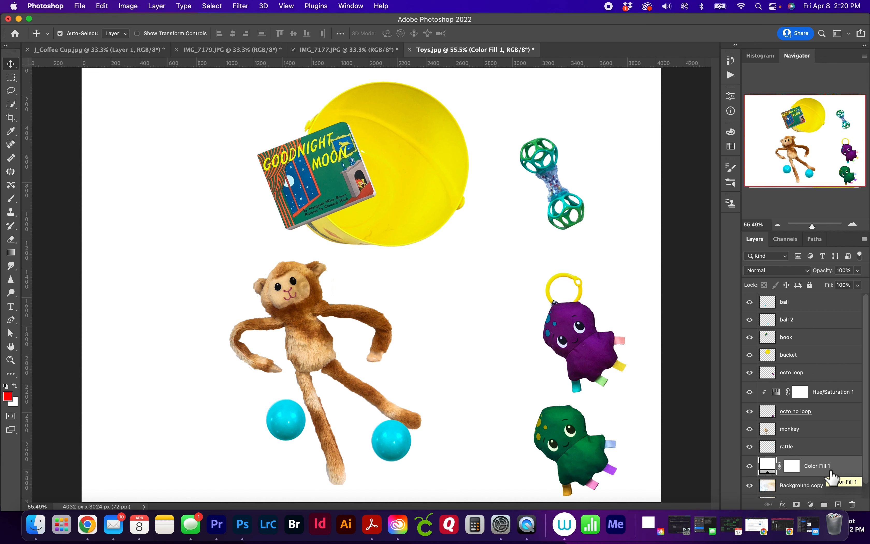
Step: Add a Hue/Saturation adjustment above the rattle layer with hue +150 and saturation +21
left_click(818, 454)
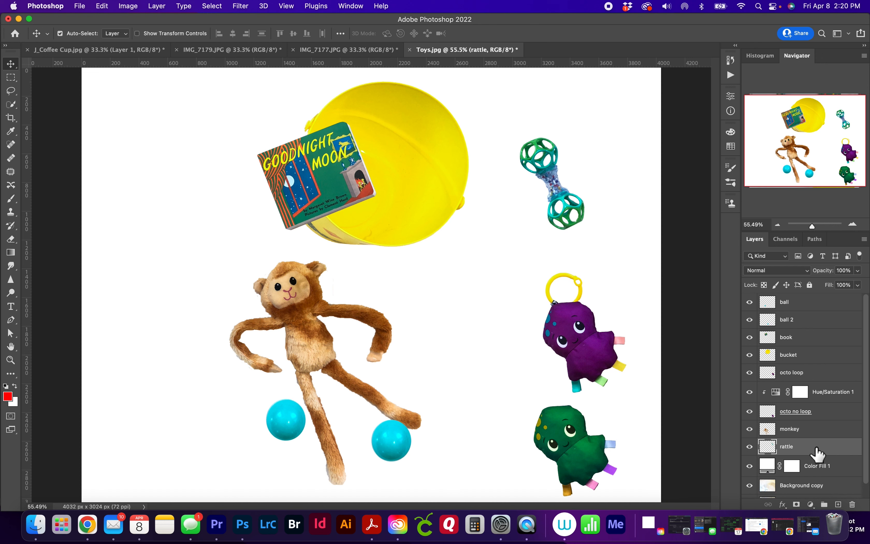
left_click(811, 505)
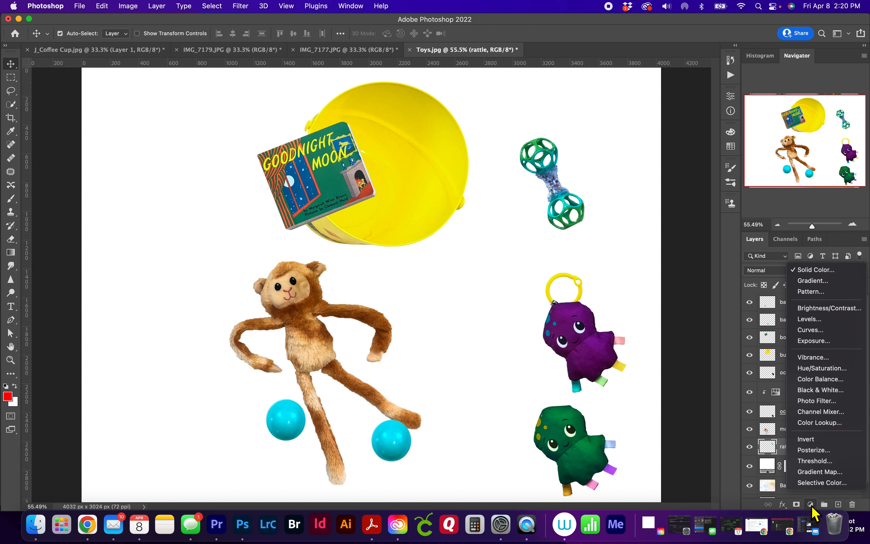
left_click(822, 370)
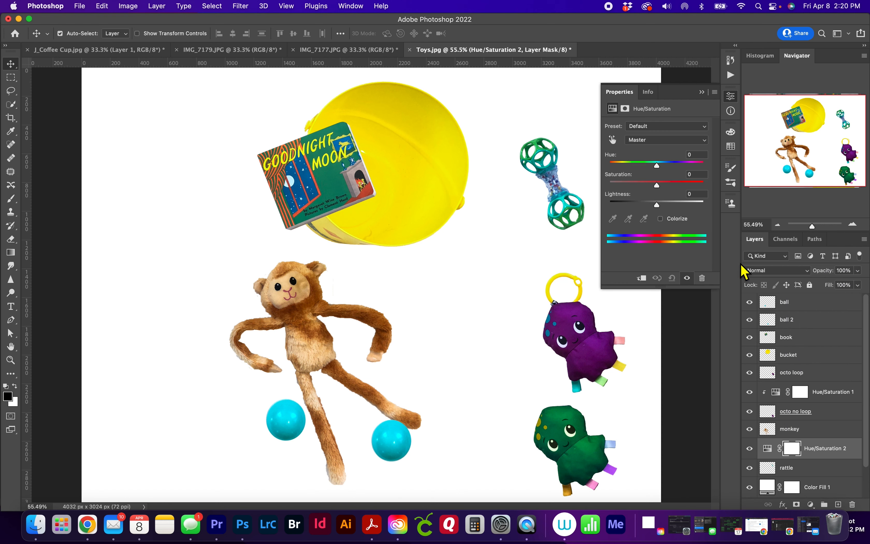
left_click_drag(659, 166, 680, 167)
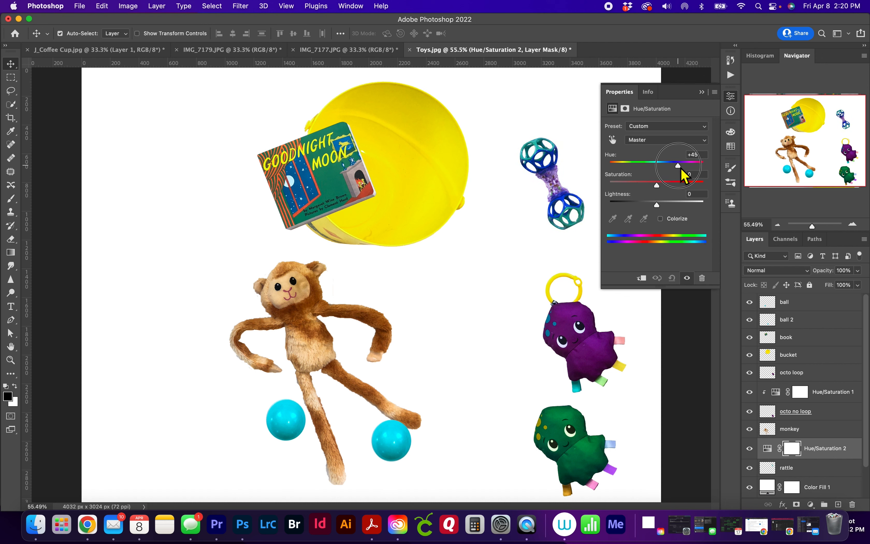
left_click_drag(680, 168, 704, 175)
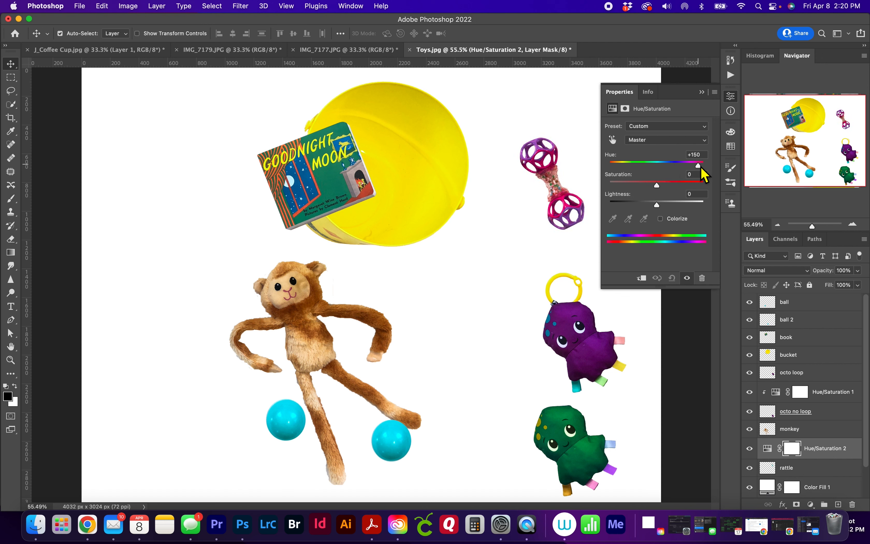
mouse_move(658, 190)
left_mouse_down()
mouse_move(642, 190)
mouse_move(690, 187)
mouse_move(670, 189)
left_mouse_up()
Step: Try darkening with the rattle's Hue/Saturation adjustment down to lightness -65, and reset the lightness to 0
mouse_move(657, 205)
left_mouse_down()
mouse_move(650, 209)
mouse_move(682, 207)
mouse_move(661, 212)
left_mouse_up()
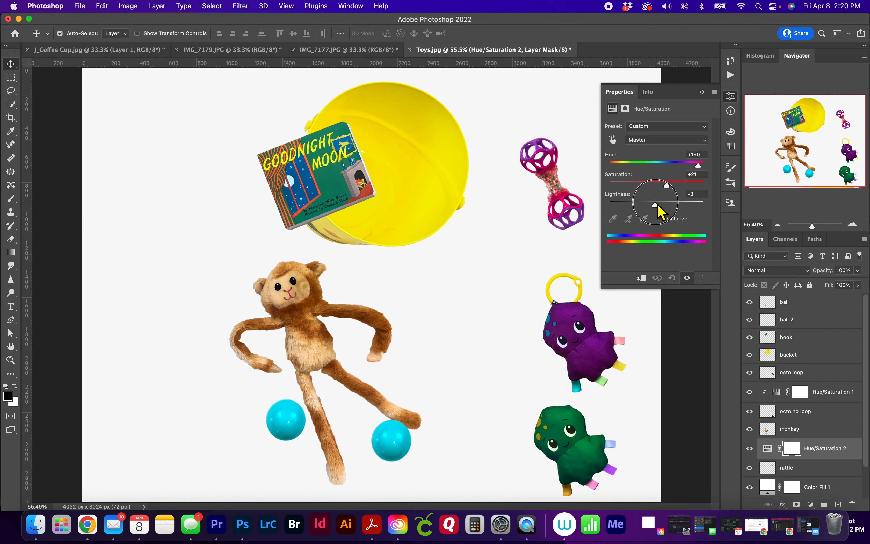
left_click(700, 194)
type("0")
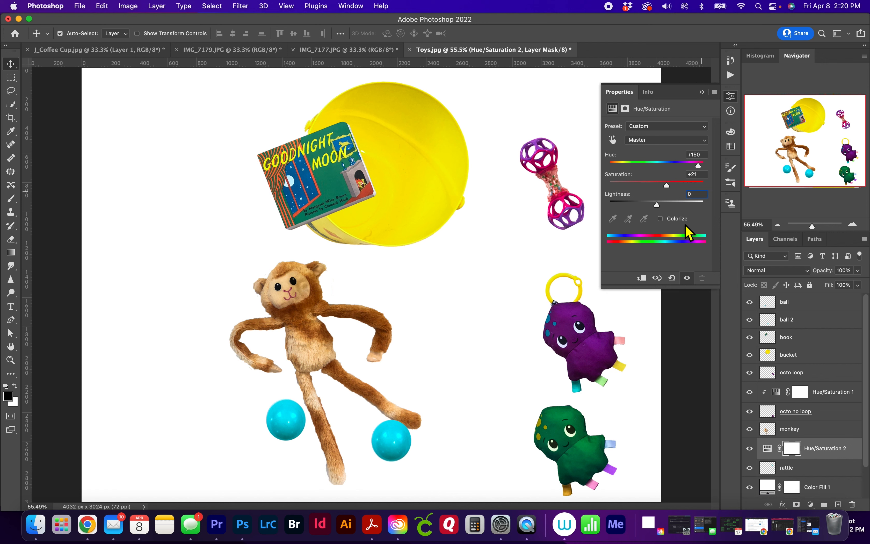
left_click_drag(663, 202, 628, 212)
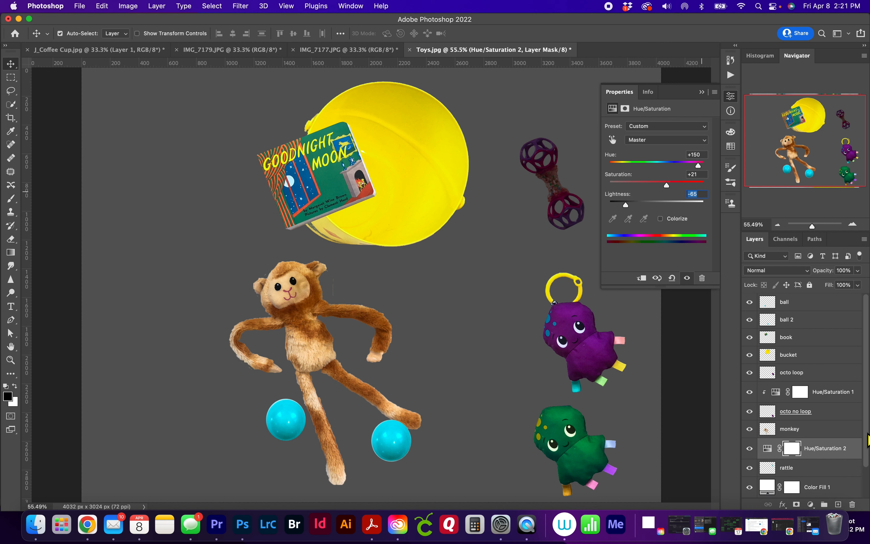
scroll(855, 446, "down", 1)
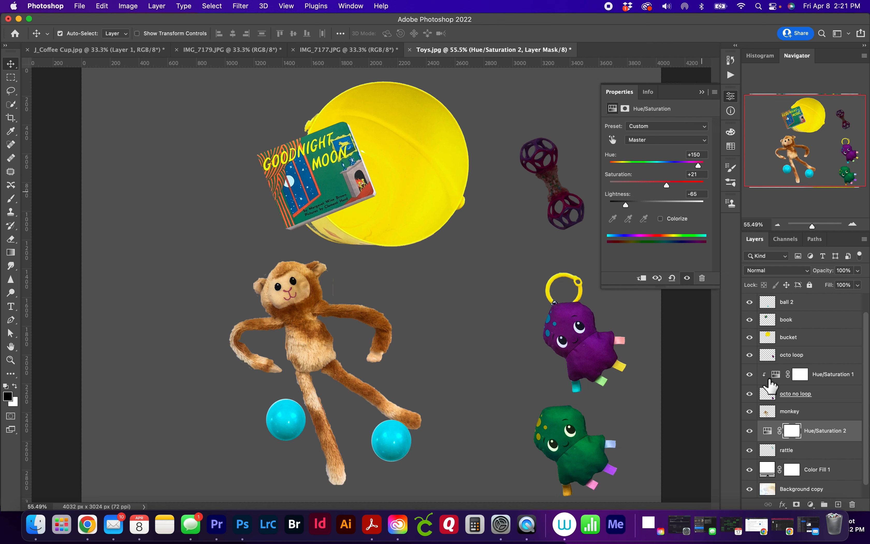
left_click(704, 198)
type("0")
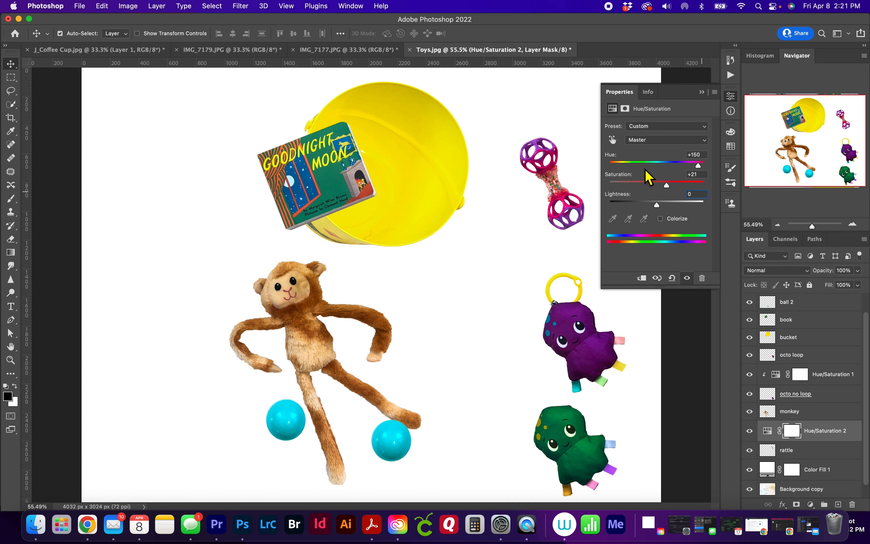
Step: Clip the Hue/Saturation adjustment to the rattle layer, test its lightness up to +15, and reset it to 0
left_click(816, 445, "alt")
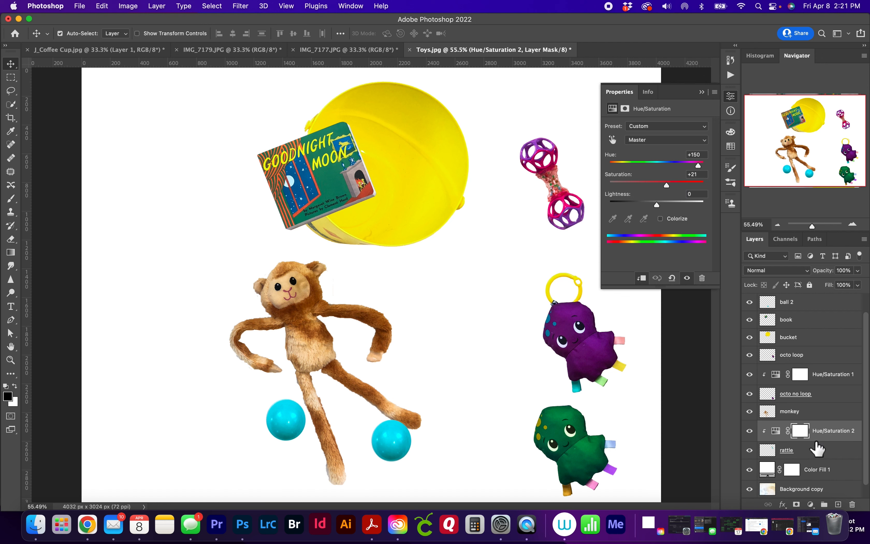
left_click_drag(657, 205, 633, 209)
left_click_drag(629, 213, 663, 211)
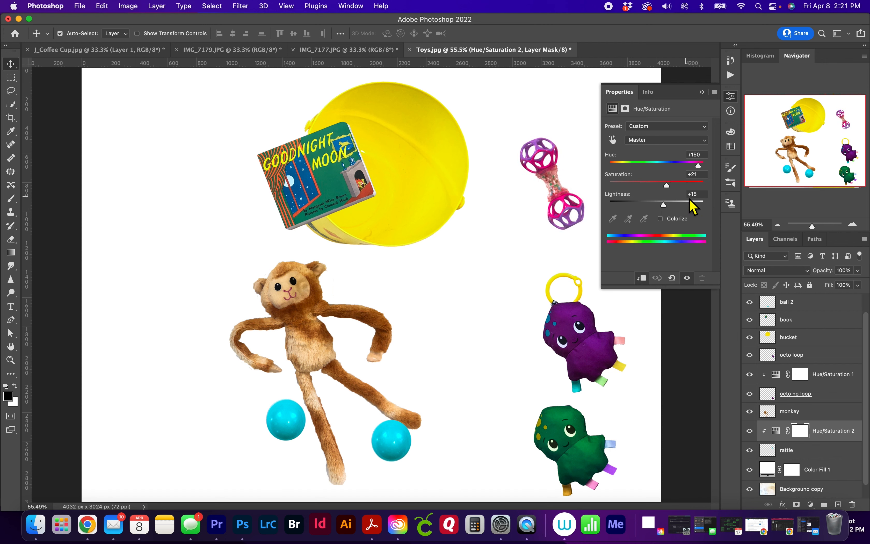
left_click(698, 195)
type("0")
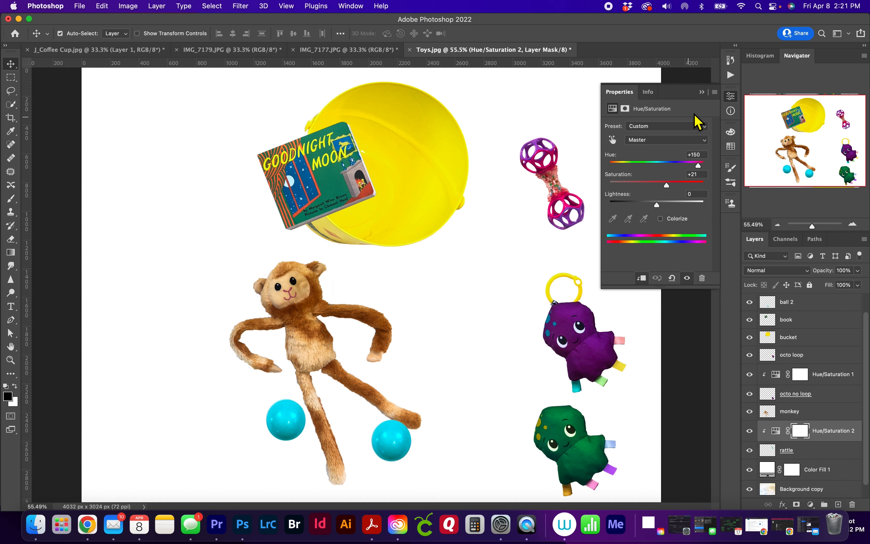
left_click(702, 92)
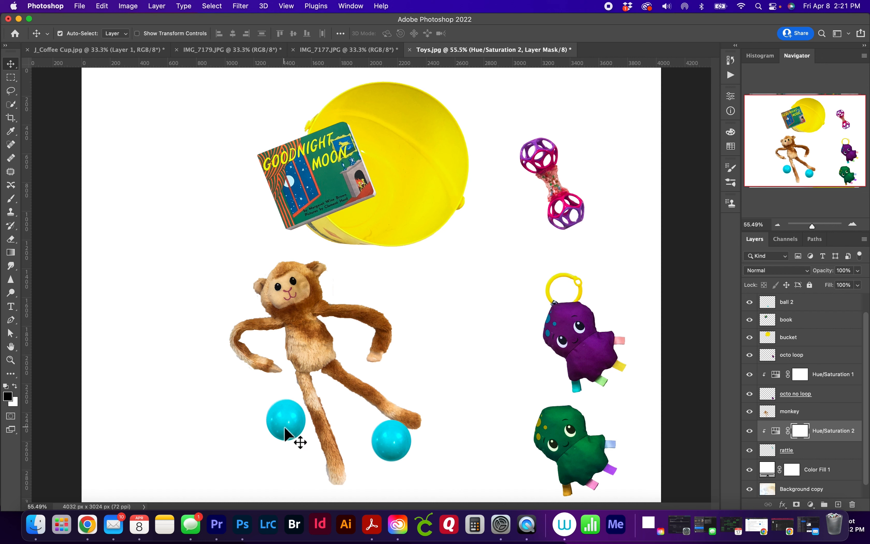
Step: Add a Gradient fill layer directly above the ball 2 layer
left_click(804, 306)
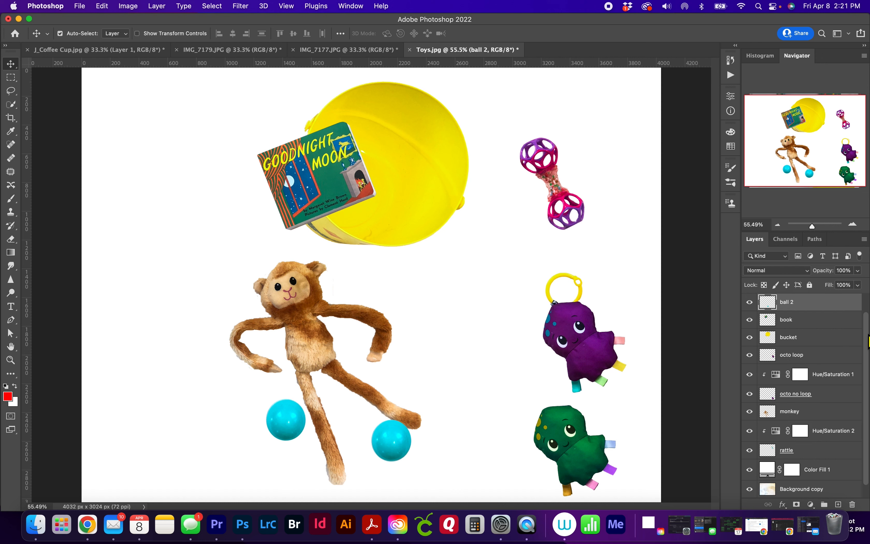
left_click(867, 297)
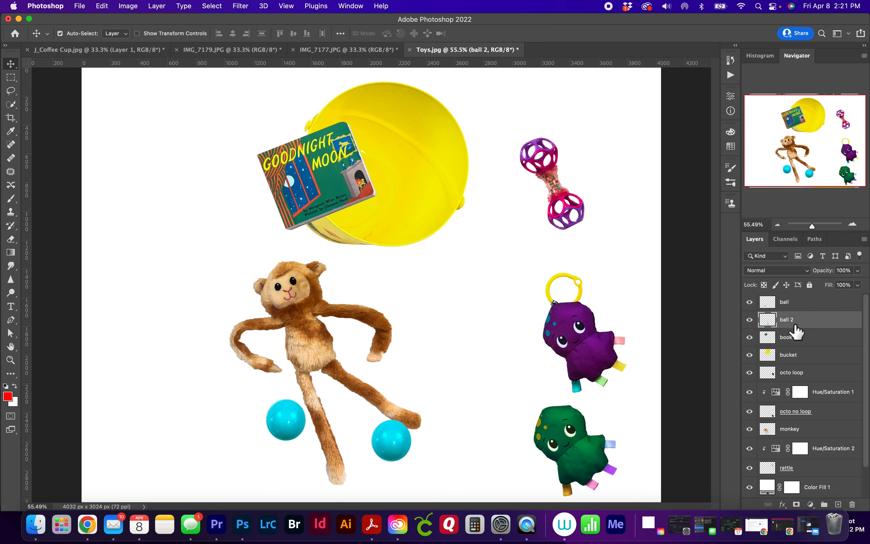
left_click(813, 504)
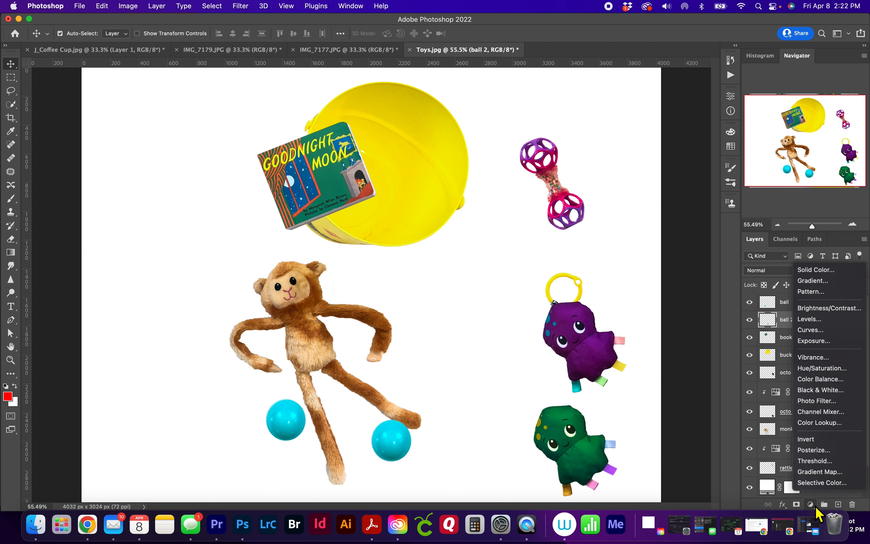
left_click(852, 284)
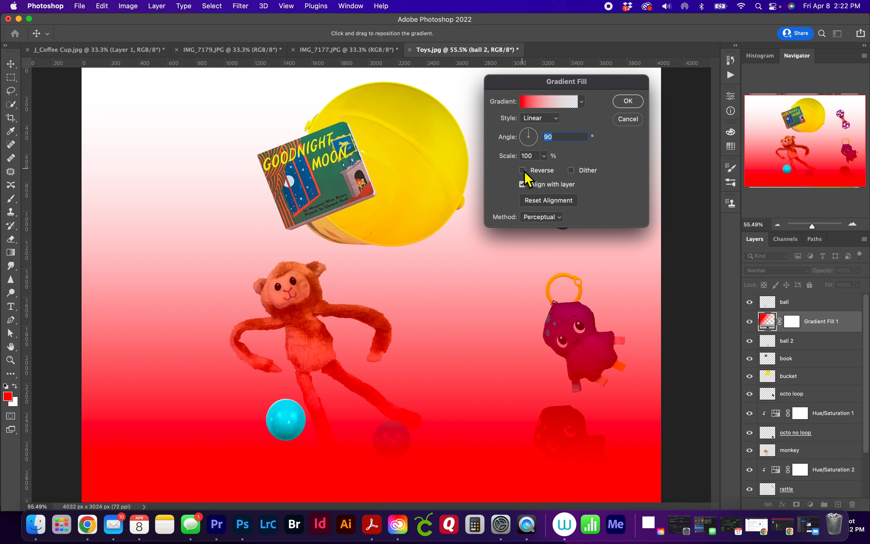
Step: Change the red starting color stop of the fill's gradient to bright green (96ff00)
left_click(582, 106)
left_click(583, 106)
left_click(549, 103)
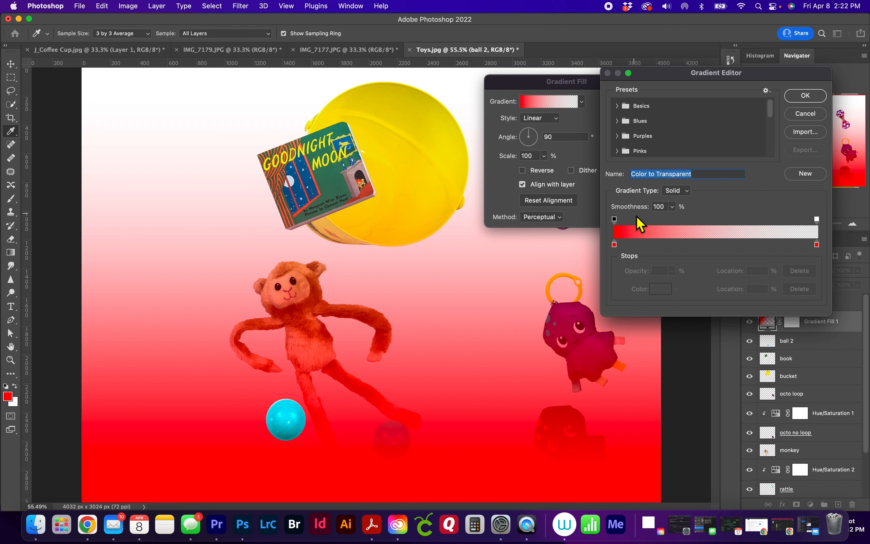
double_click(615, 246)
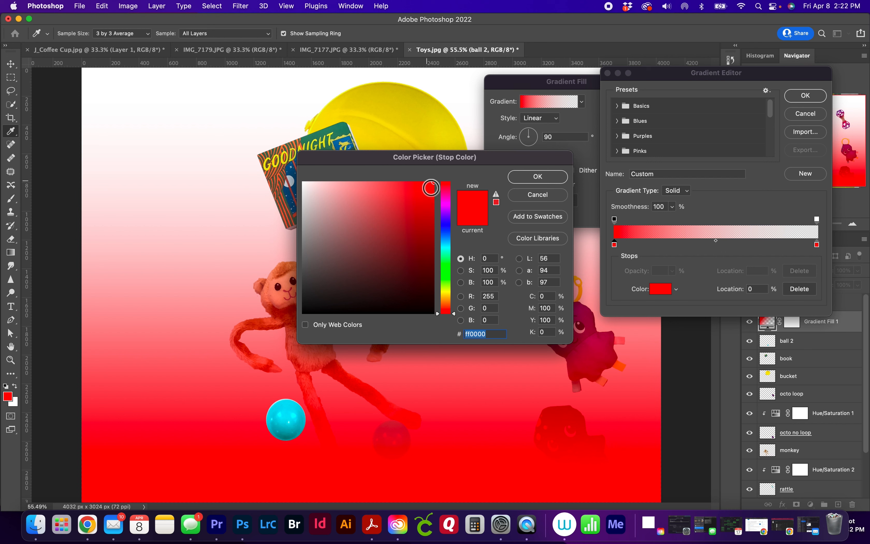
left_click(456, 306)
mouse_move(457, 306)
left_mouse_down()
mouse_move(458, 276)
mouse_move(456, 287)
left_mouse_up()
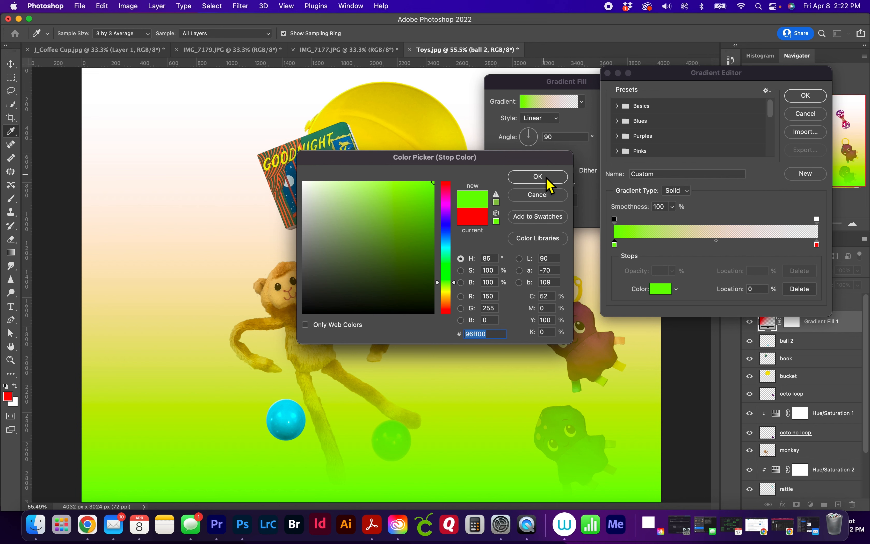
left_click(538, 177)
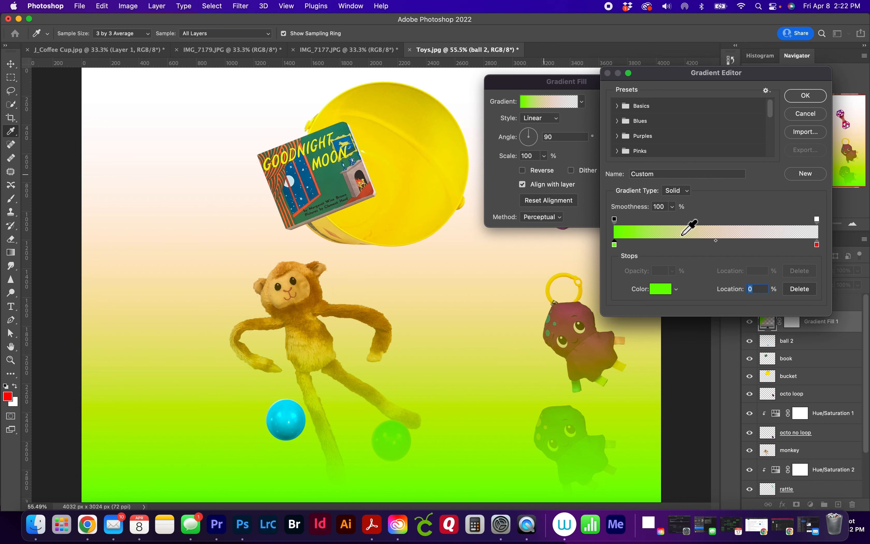
left_click(807, 96)
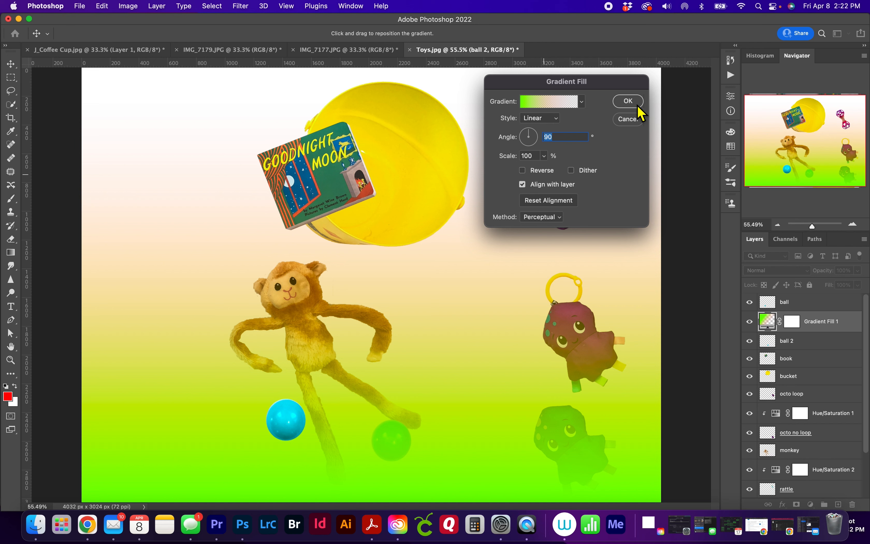
Step: Apply the gradient fill and clip it to the ball 2 layer
left_click(629, 102)
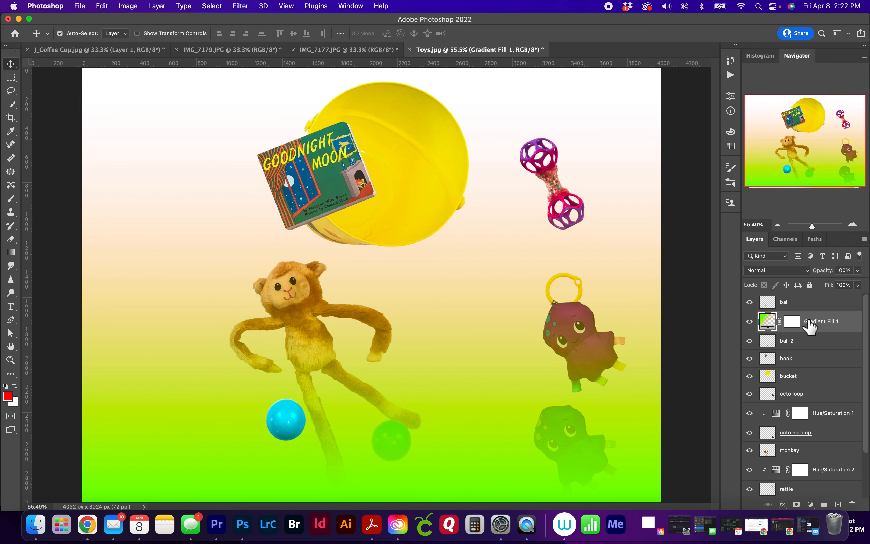
left_click_drag(812, 338, 809, 335)
left_click(809, 333, "alt")
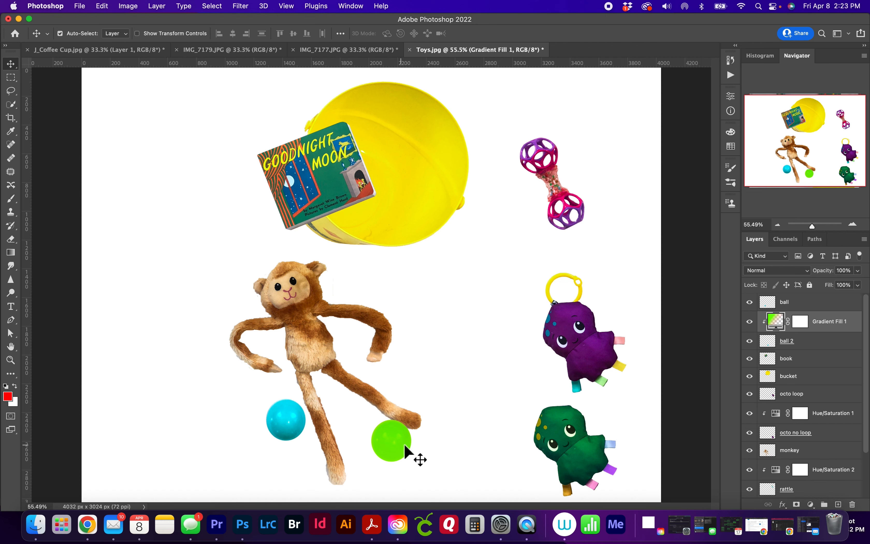
Step: Edit the clipped gradient by moving its red color stop to 27% and its transparent opacity stop to 64%
double_click(775, 321)
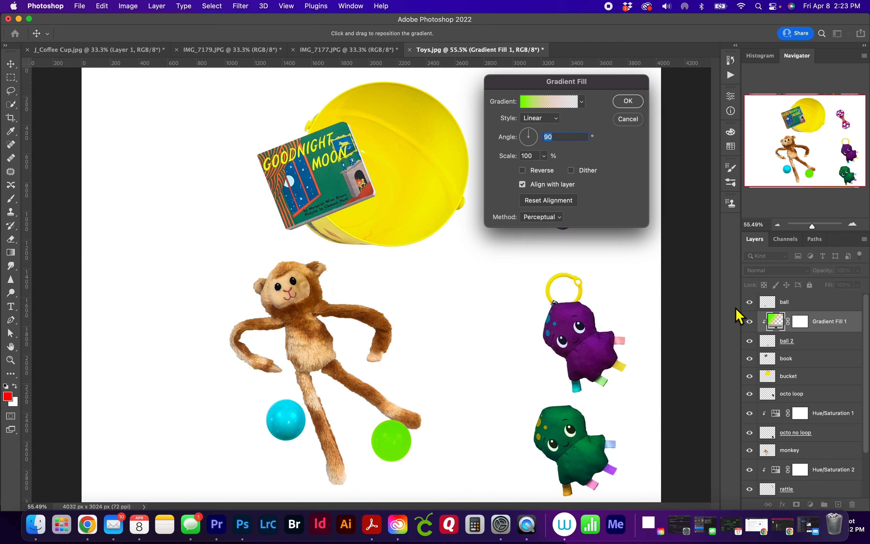
left_click(566, 103)
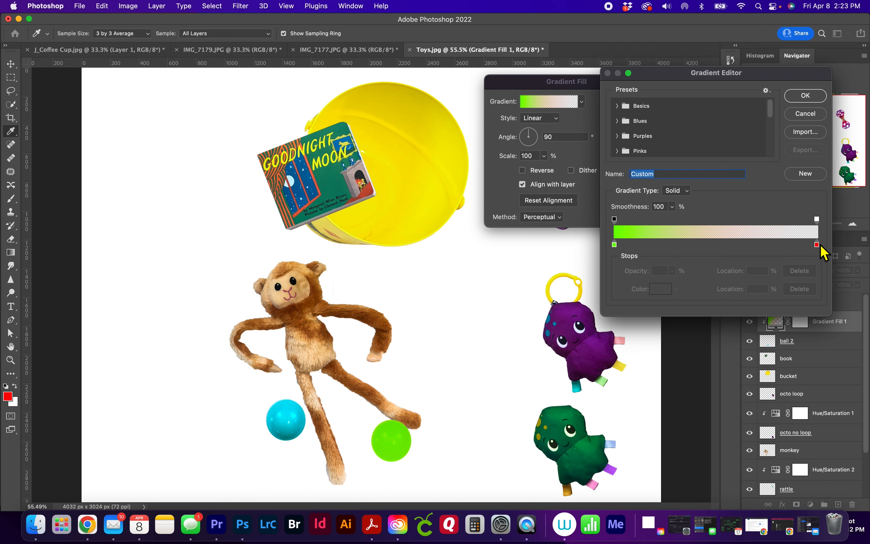
left_click_drag(820, 247, 669, 248)
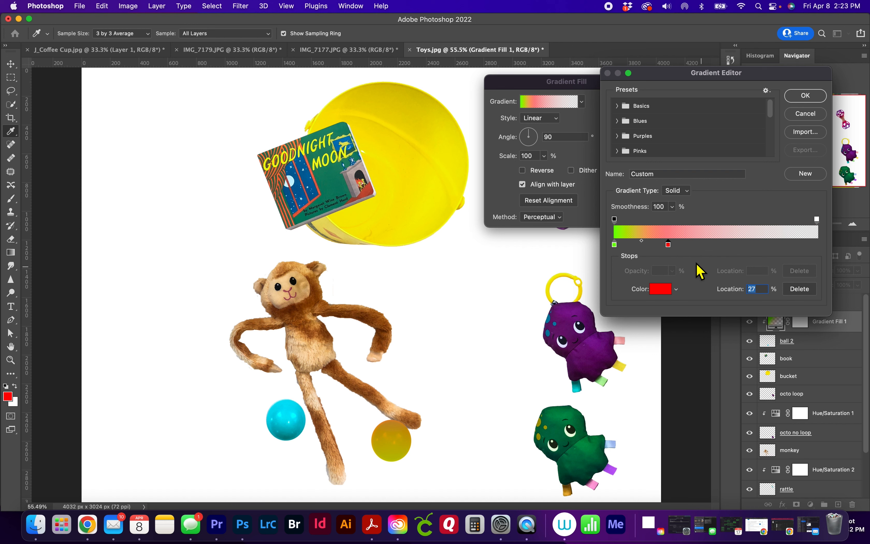
left_click(819, 220)
left_click_drag(818, 220, 745, 221)
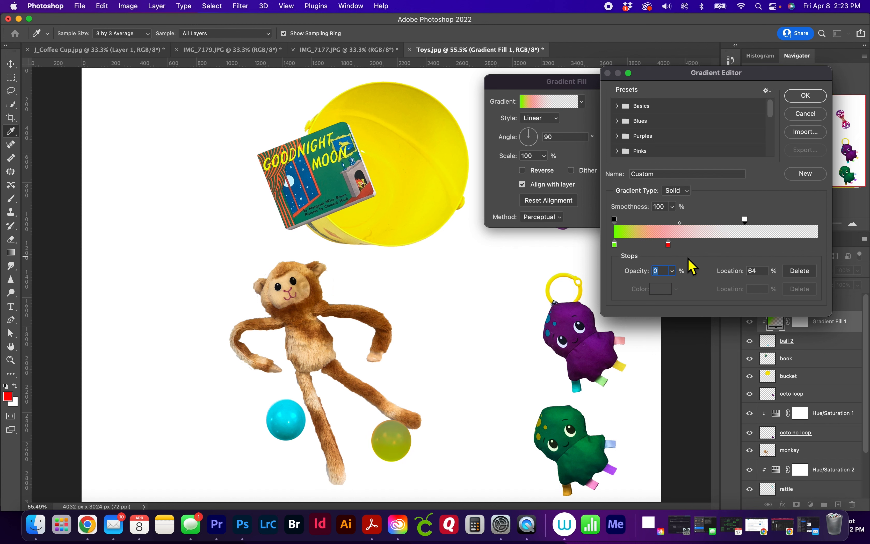
Step: Try the opaque opacity stop at 13% with the red color stop at different positions up to 29%
left_click_drag(669, 246, 644, 244)
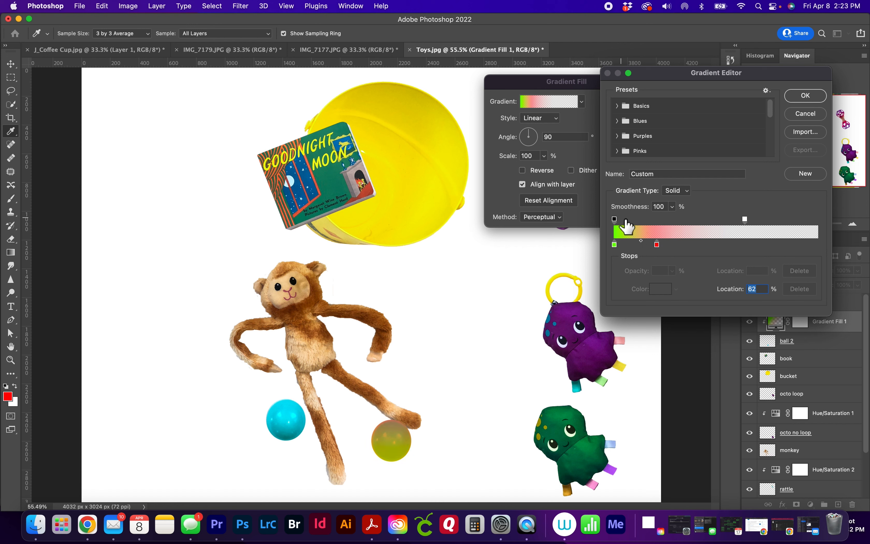
left_click_drag(615, 220, 643, 220)
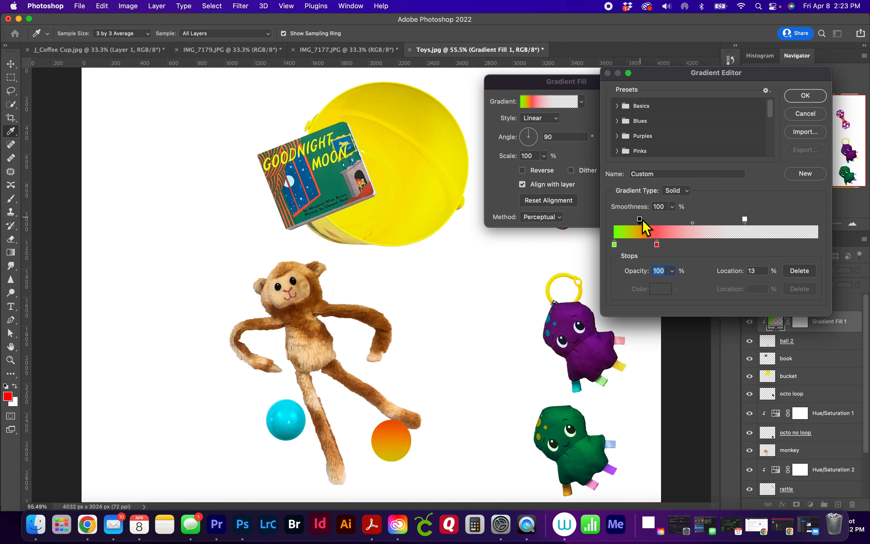
mouse_move(645, 227)
left_mouse_down()
mouse_move(608, 230)
mouse_move(645, 227)
left_mouse_up()
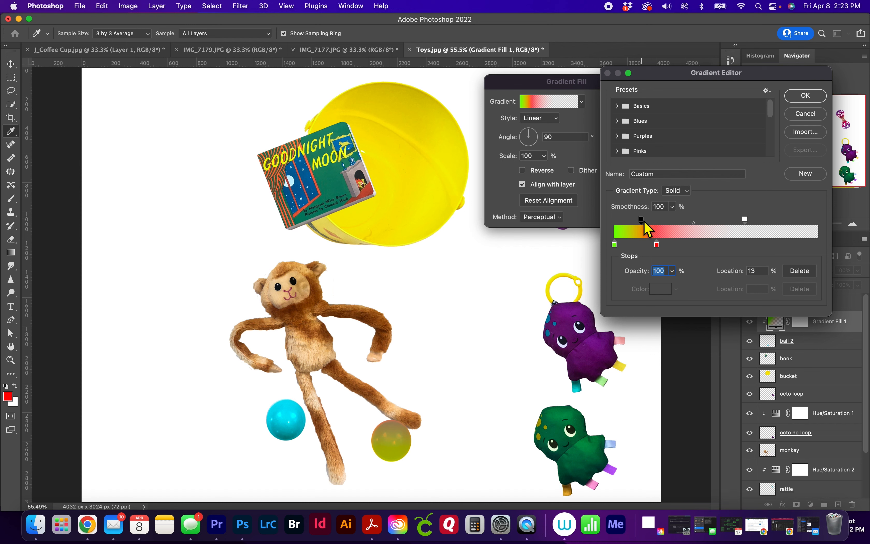
mouse_move(656, 247)
left_mouse_down()
mouse_move(701, 249)
mouse_move(673, 251)
left_mouse_up()
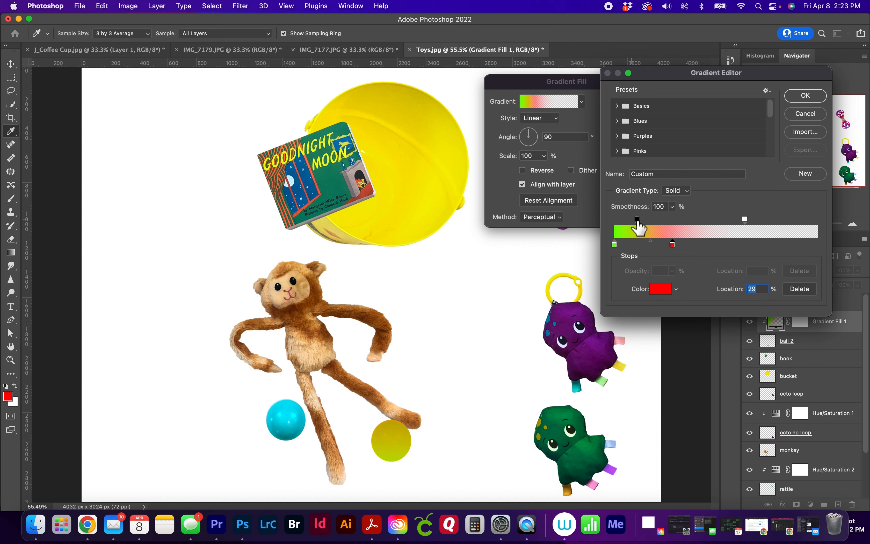
Step: Move the opaque opacity stop to 37% and the red color stop to 24%, and apply the edited gradient fill
left_click_drag(638, 221, 693, 222)
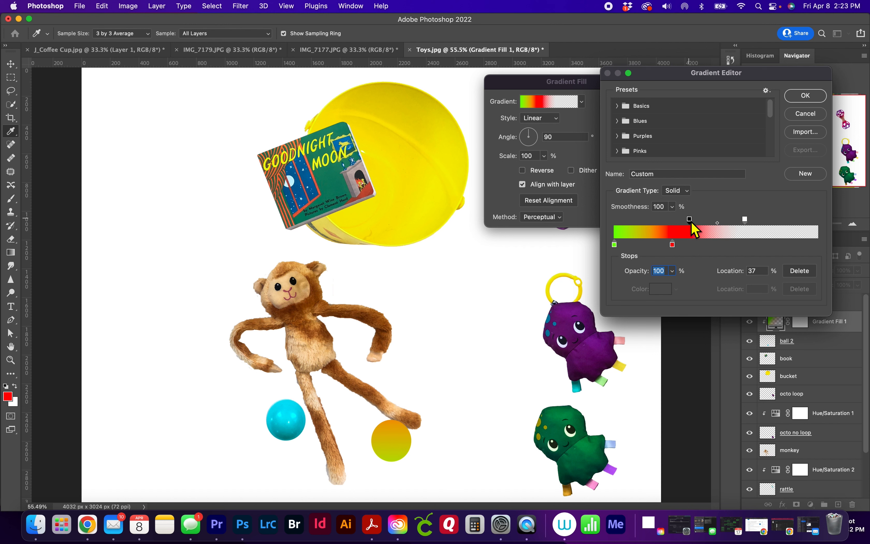
mouse_move(675, 248)
left_mouse_down()
mouse_move(689, 249)
mouse_move(668, 248)
left_mouse_up()
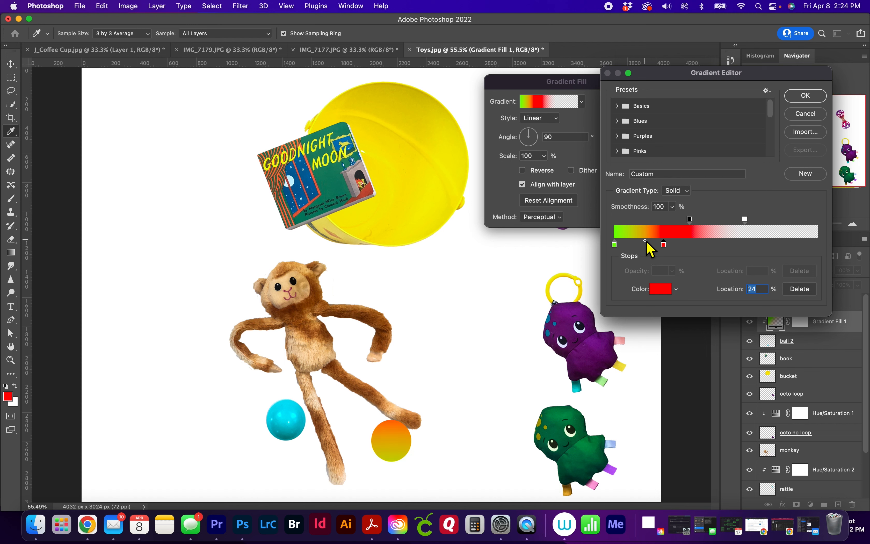
left_click(653, 243)
left_click(802, 98)
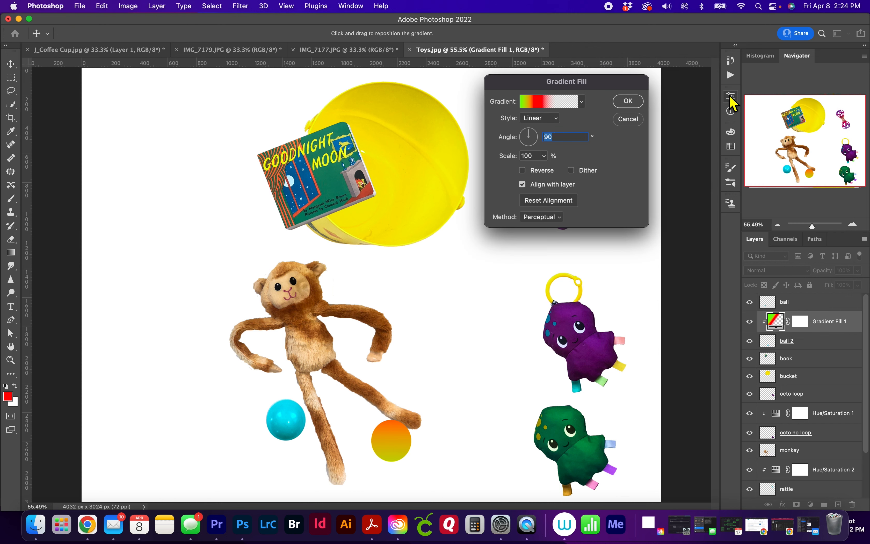
left_click(639, 104)
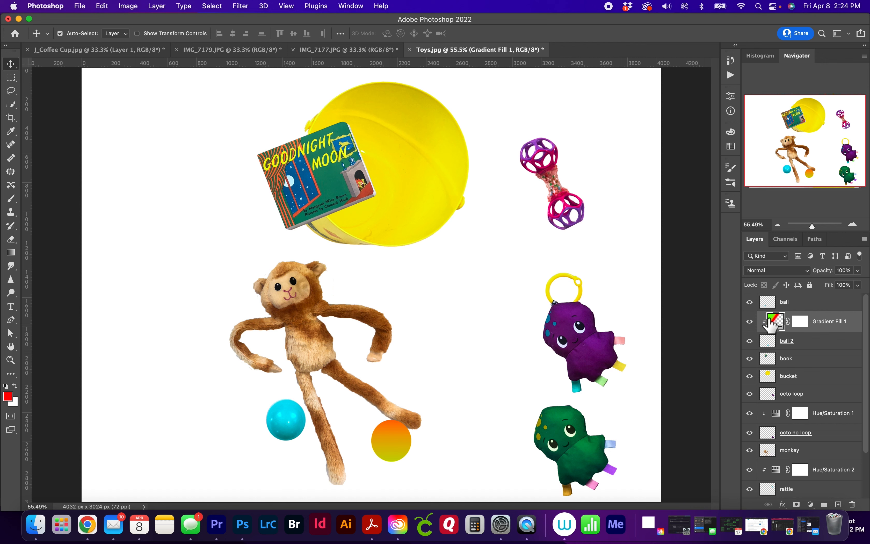
Step: Reopen the gradient of the ball 2 fill, try adjusting its smoothness, and discard the gradient edits
double_click(775, 324)
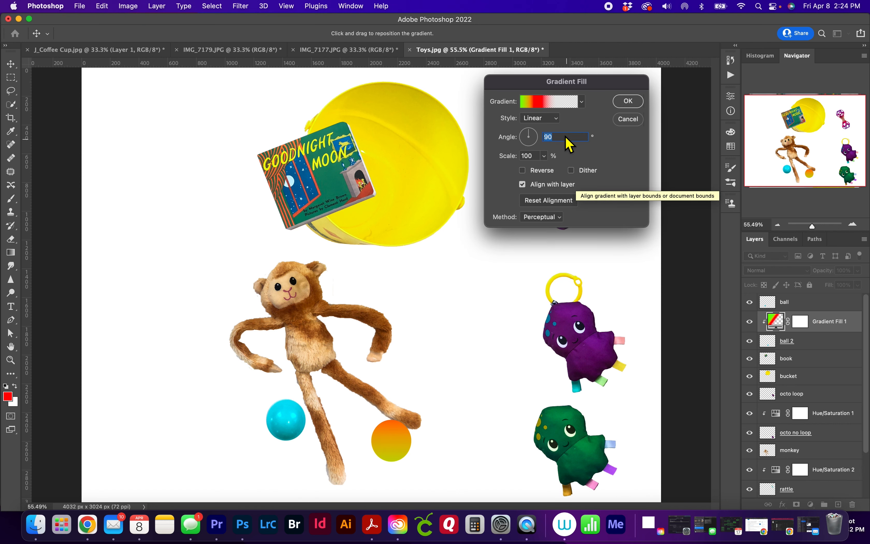
left_click(558, 105)
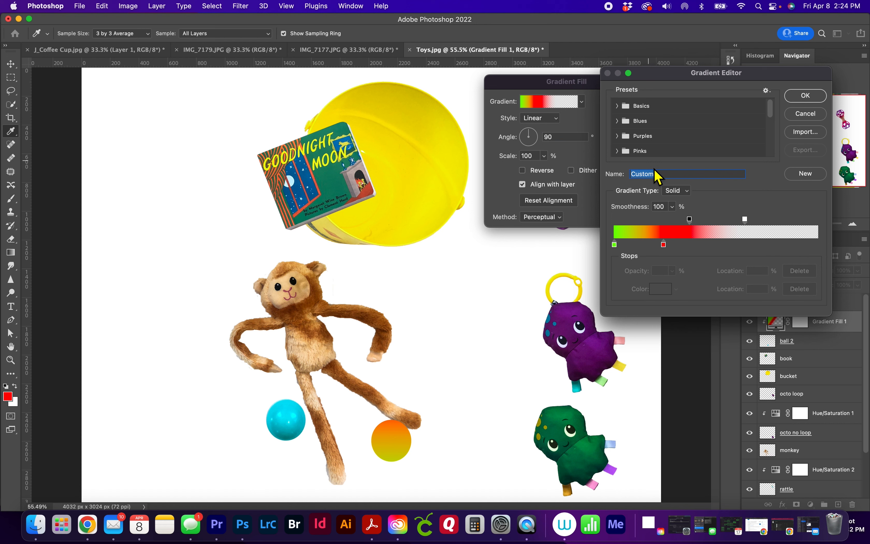
left_click(687, 191)
left_click(670, 210)
left_click(672, 207)
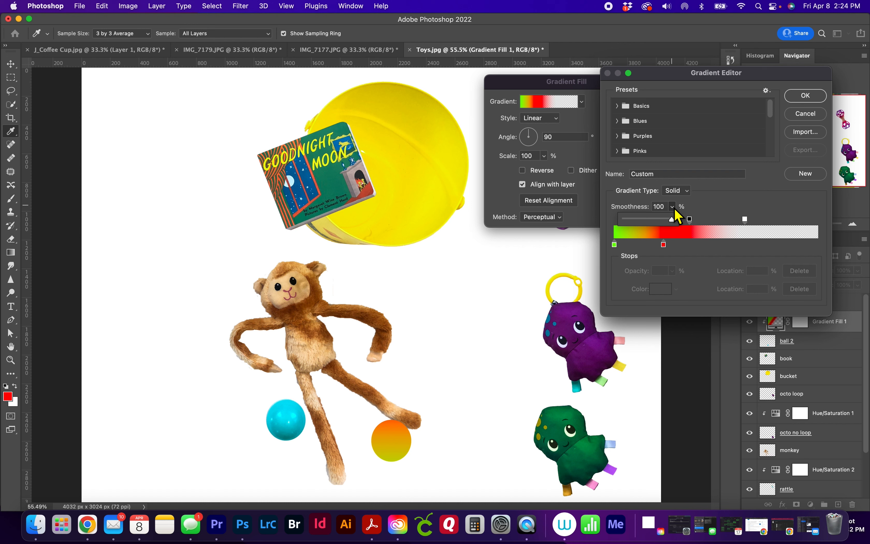
left_click_drag(653, 224, 715, 227)
left_click(807, 114)
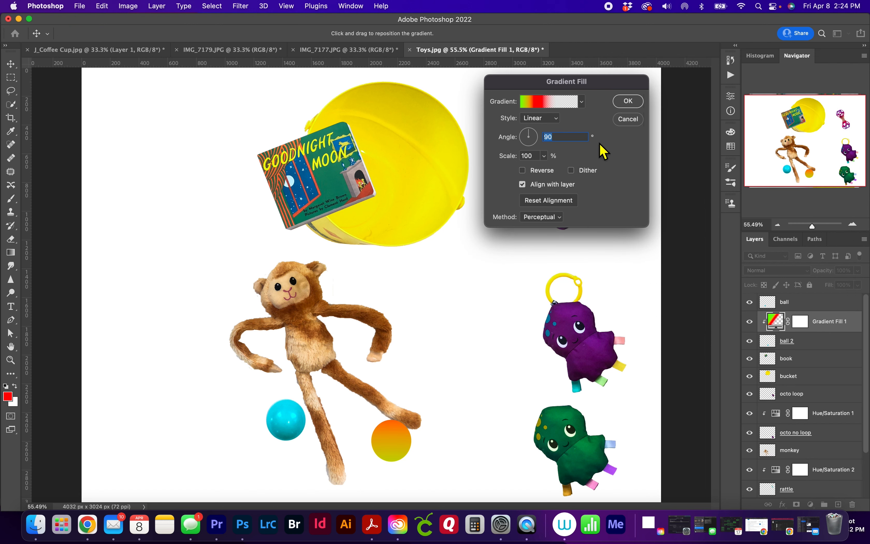
Step: Set the gradient fill's scale to 89% and its style to Radial
left_click(544, 155)
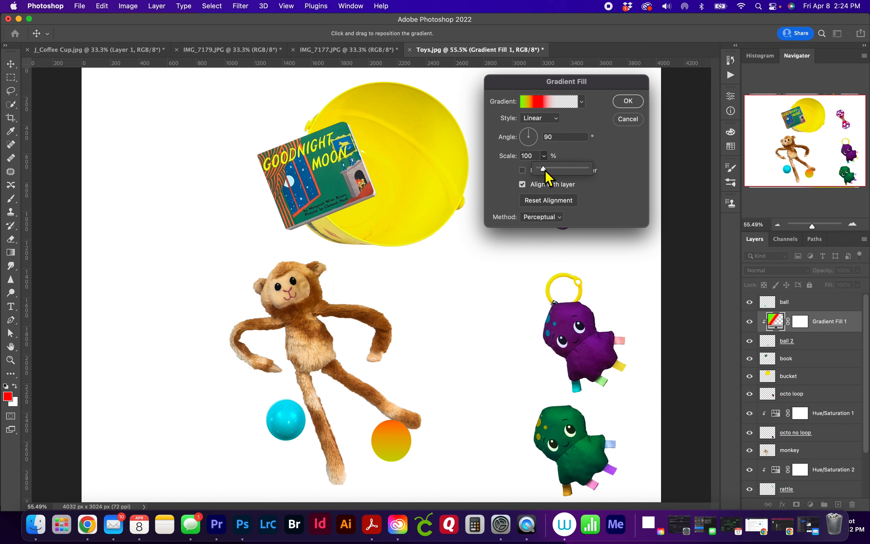
mouse_move(546, 171)
left_mouse_down()
mouse_move(560, 172)
mouse_move(545, 173)
left_mouse_up()
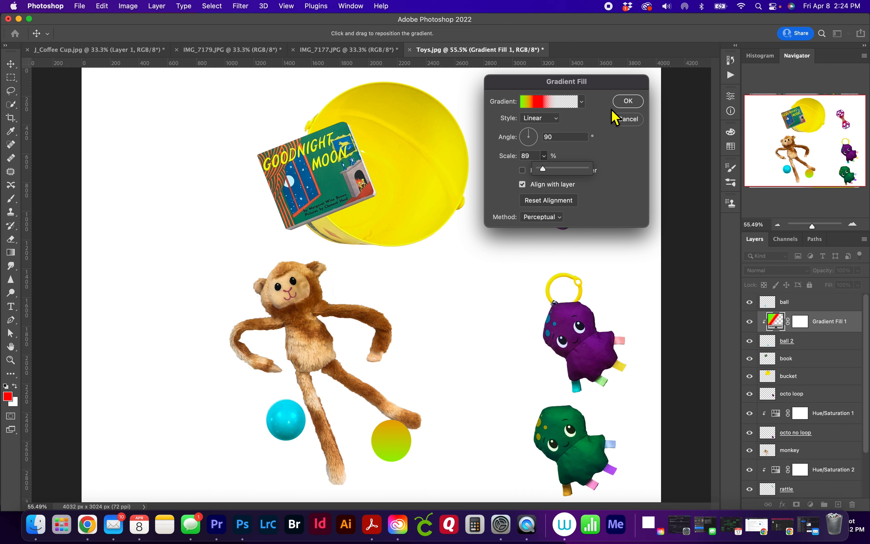
left_click(556, 119)
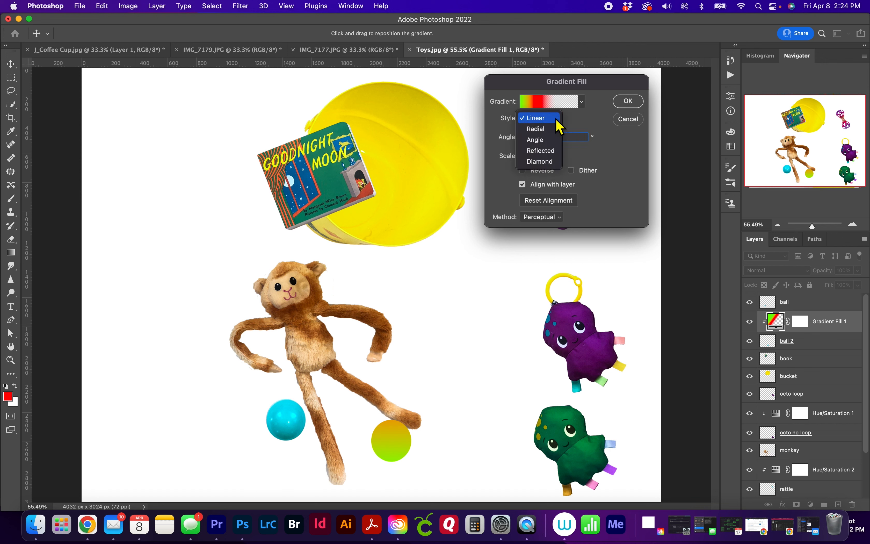
left_click(553, 130)
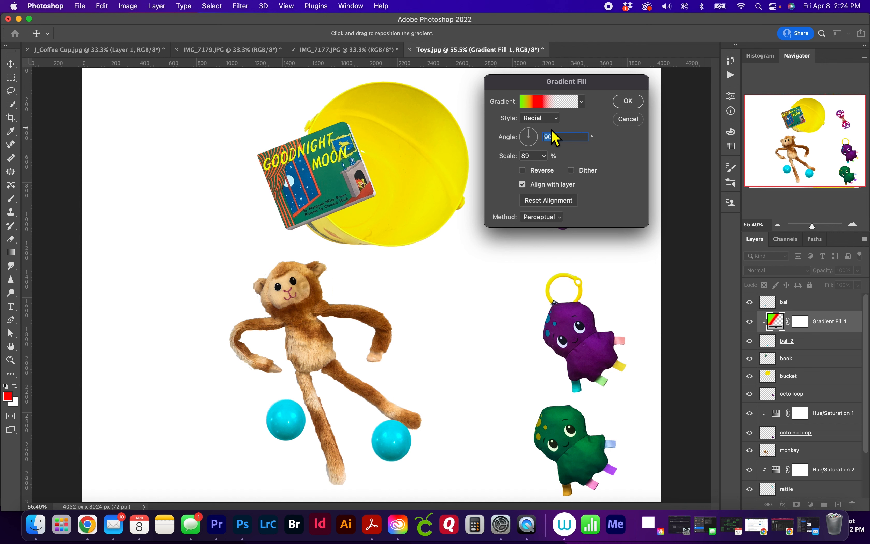
Step: Try an angle of -5.96° for the ball 2 gradient fill with the Radial style kept
left_click(558, 119)
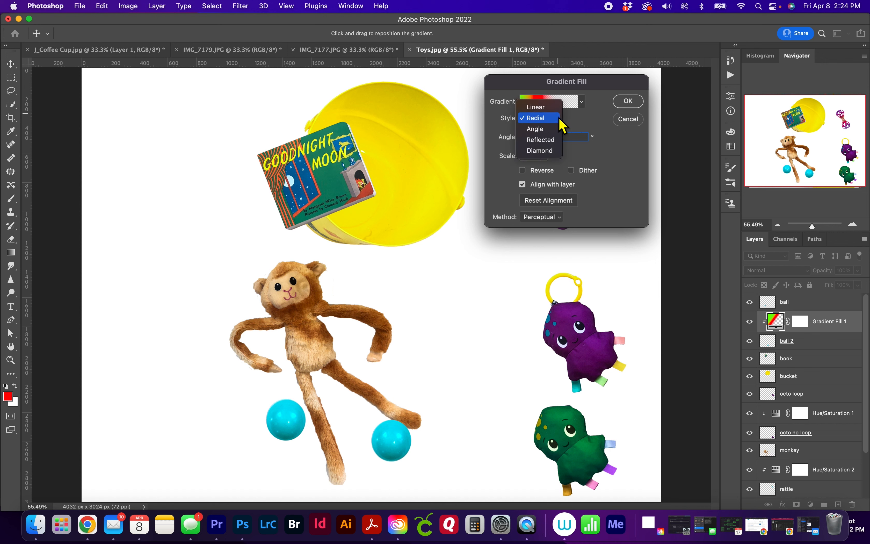
left_click(559, 118)
double_click(556, 138)
left_click_drag(534, 134, 544, 135)
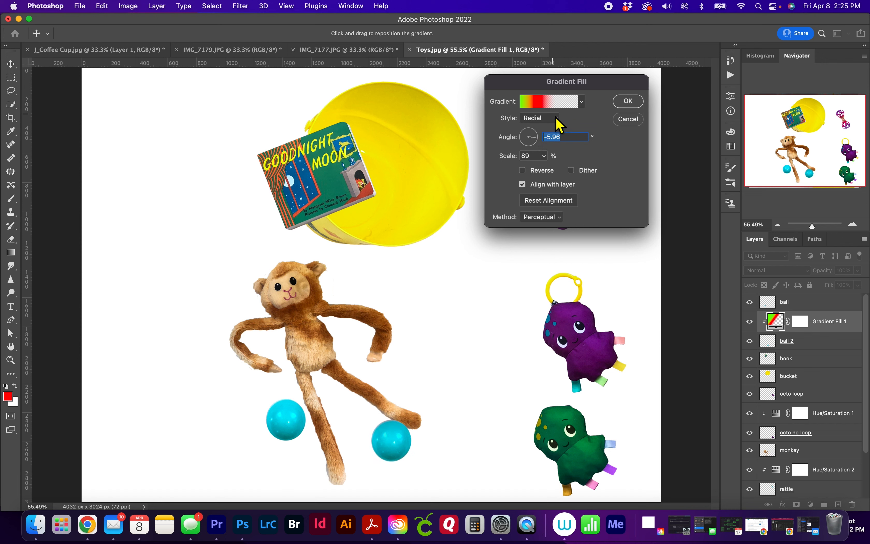
Step: Try the Angle, Reflected and Diamond styles on the ball 2 gradient fill
left_click(556, 119)
left_click(555, 129)
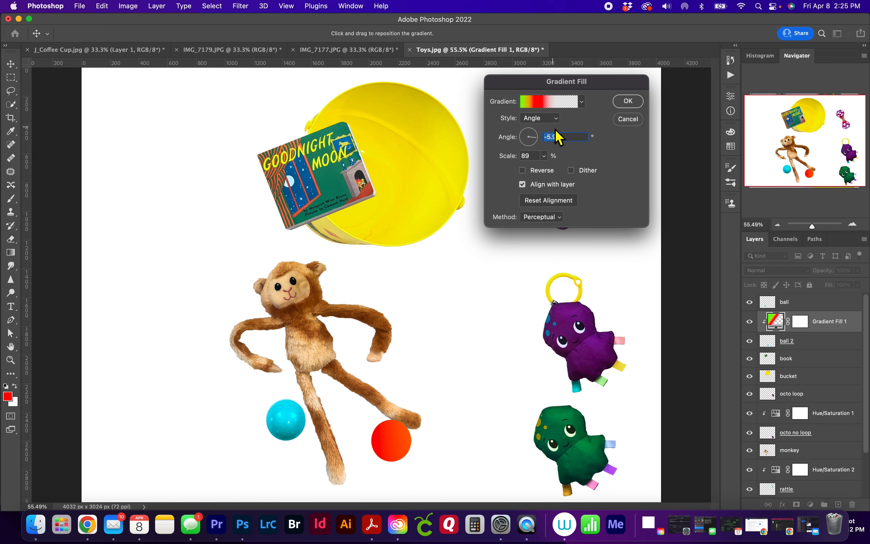
left_click(559, 121)
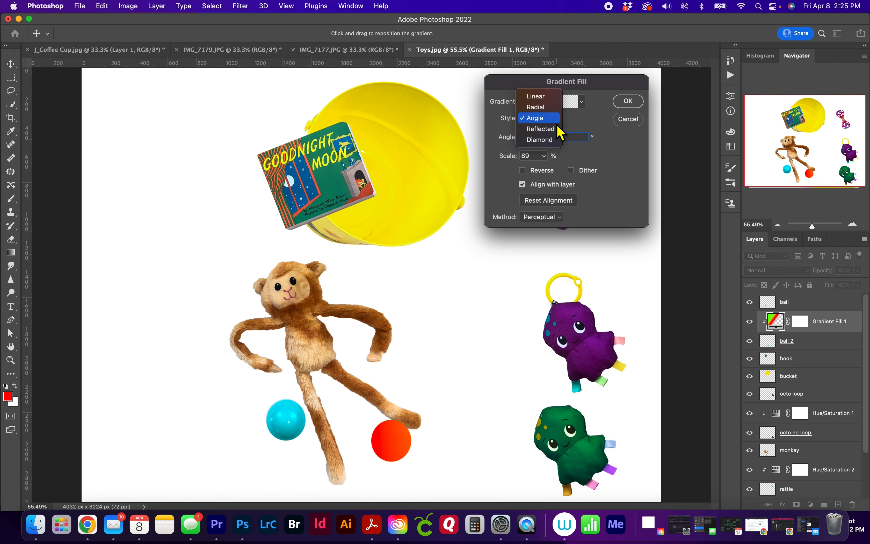
left_click(559, 129)
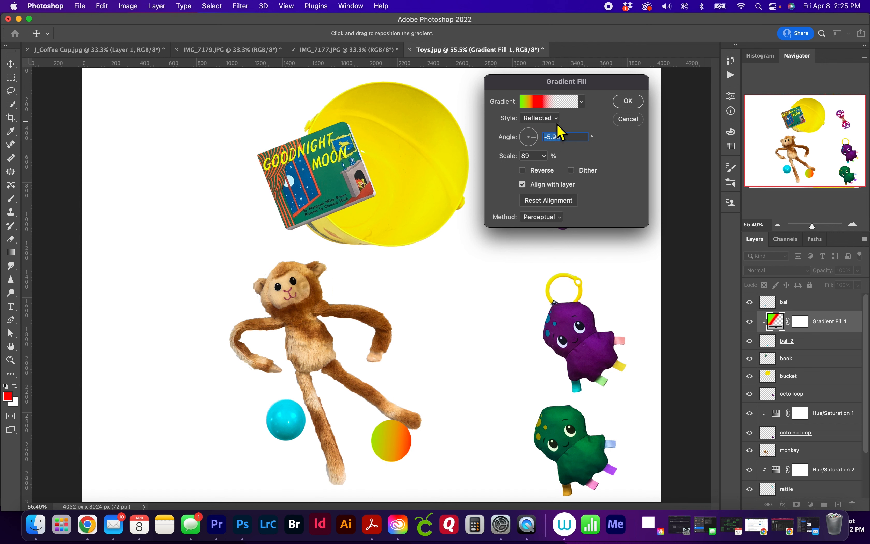
left_click(556, 119)
left_click(553, 132)
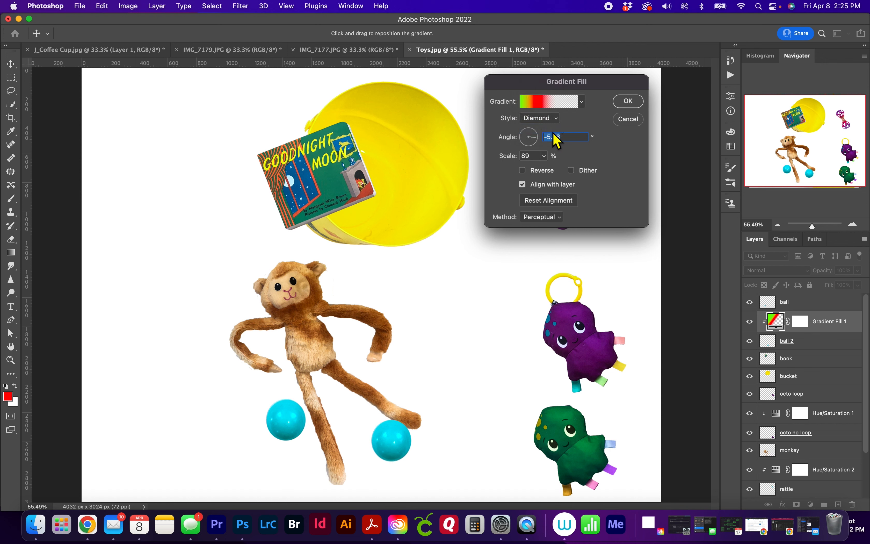
Step: Set the ball 2 gradient fill's style to Linear and its angle to 90°, and apply the fill
left_click(557, 119)
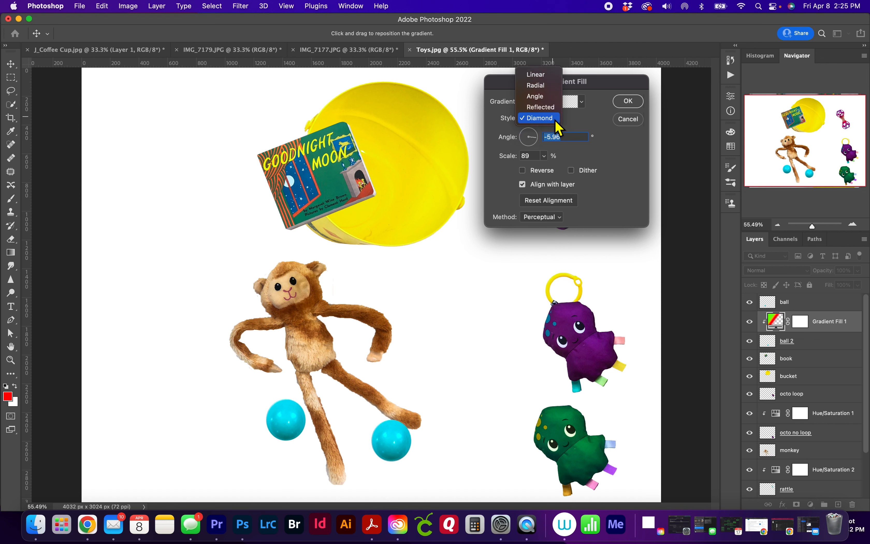
left_click(560, 76)
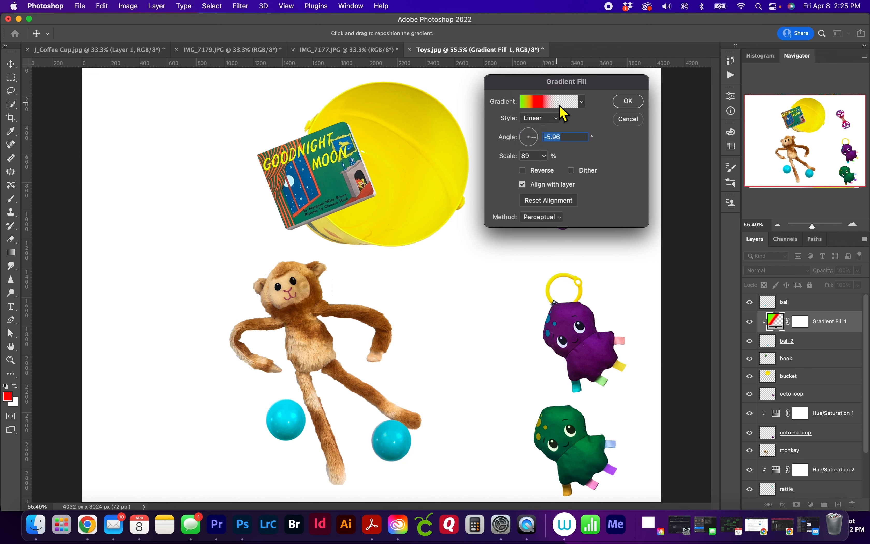
left_click(541, 136)
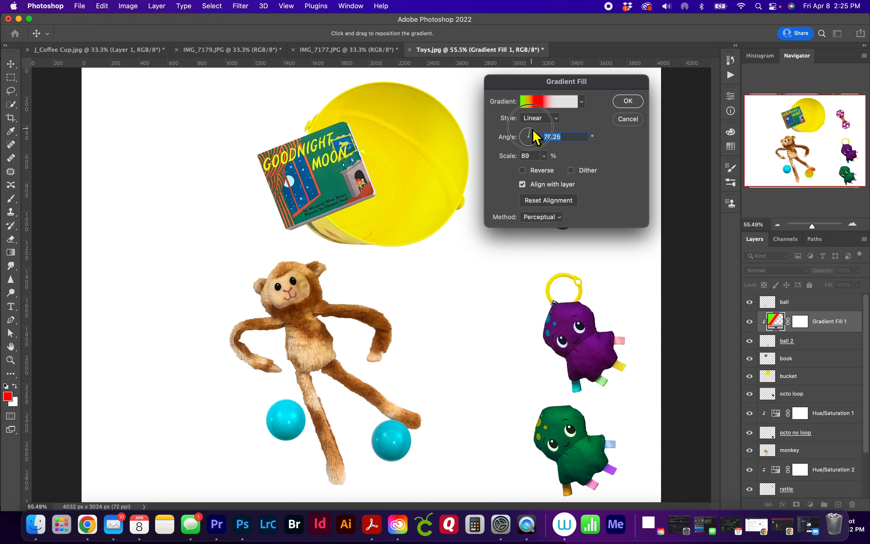
left_click(530, 130)
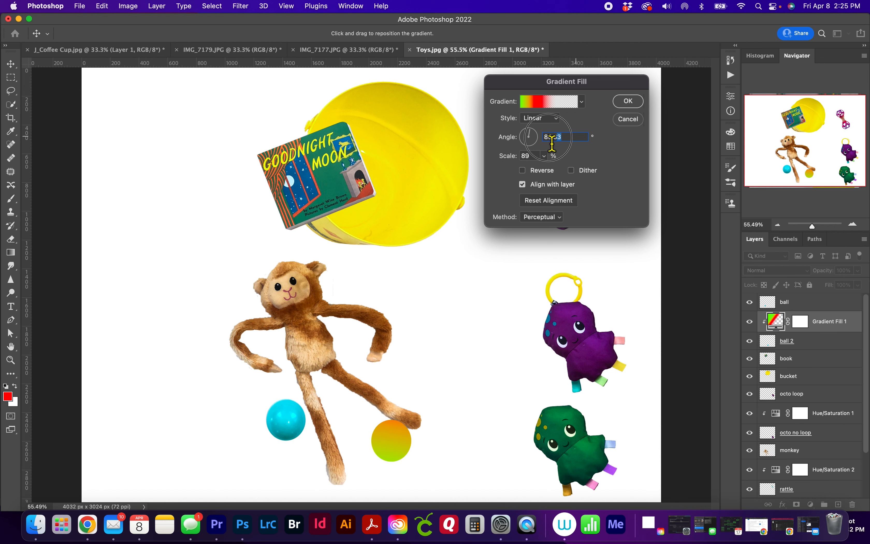
type("90")
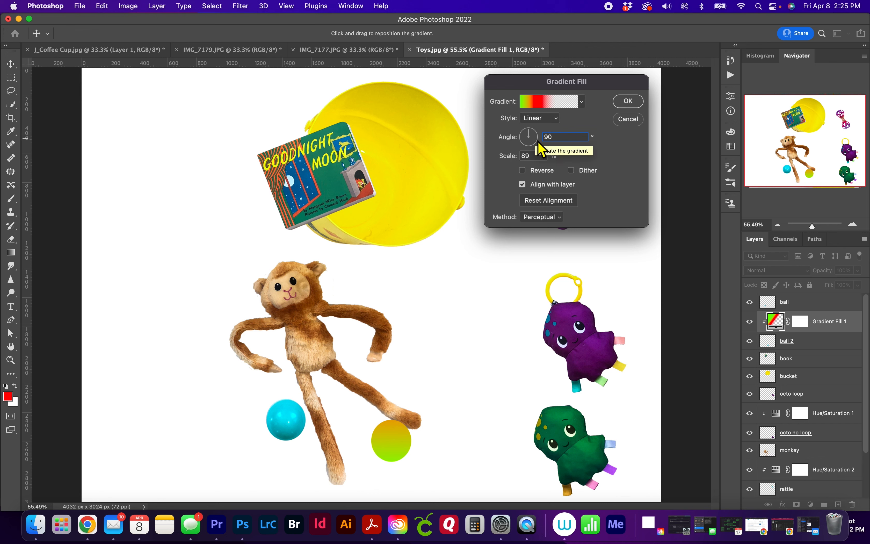
key("Return")
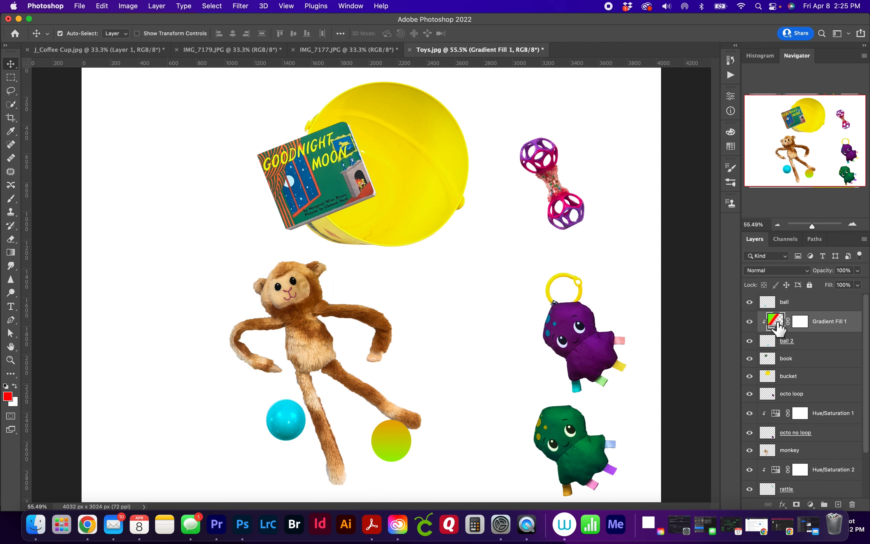